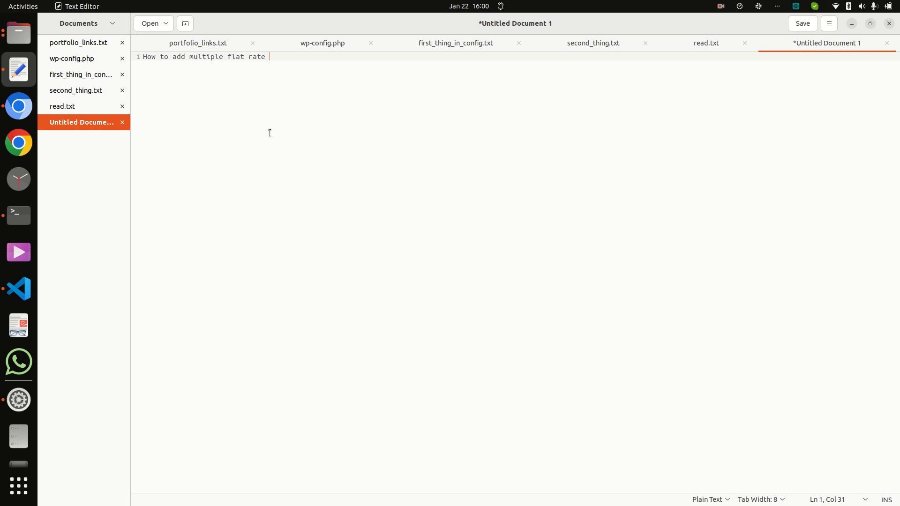
Step: Switch to the Chromium browser and open the shipping settings of the WooCommerce store
left_click(17, 106)
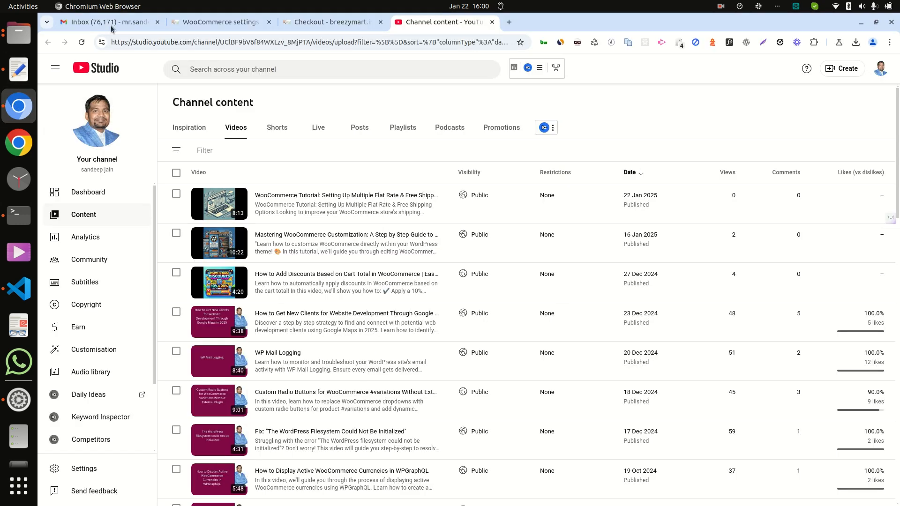
left_click(230, 22)
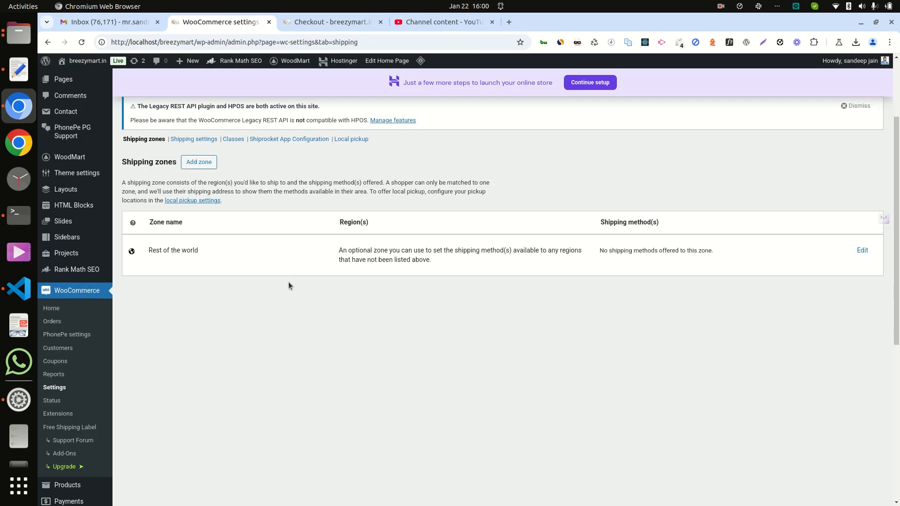
scroll(273, 294, "down", 3)
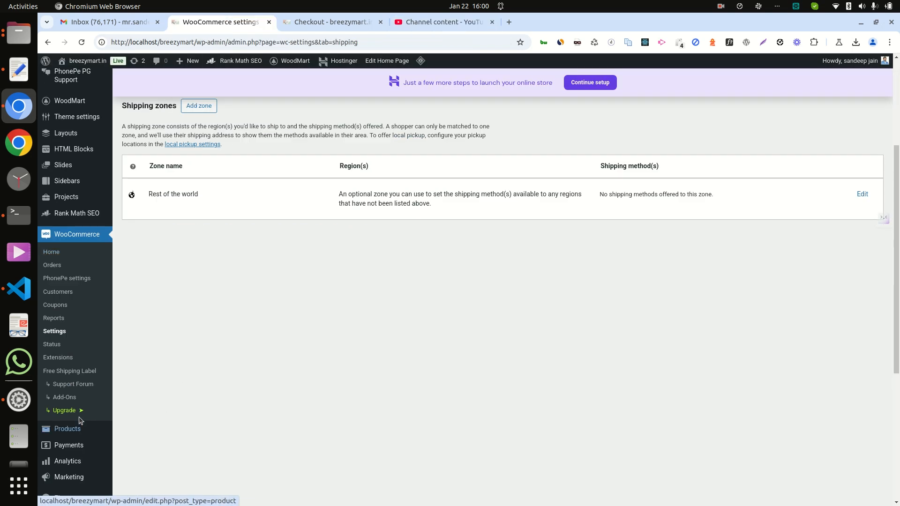
left_click(55, 332)
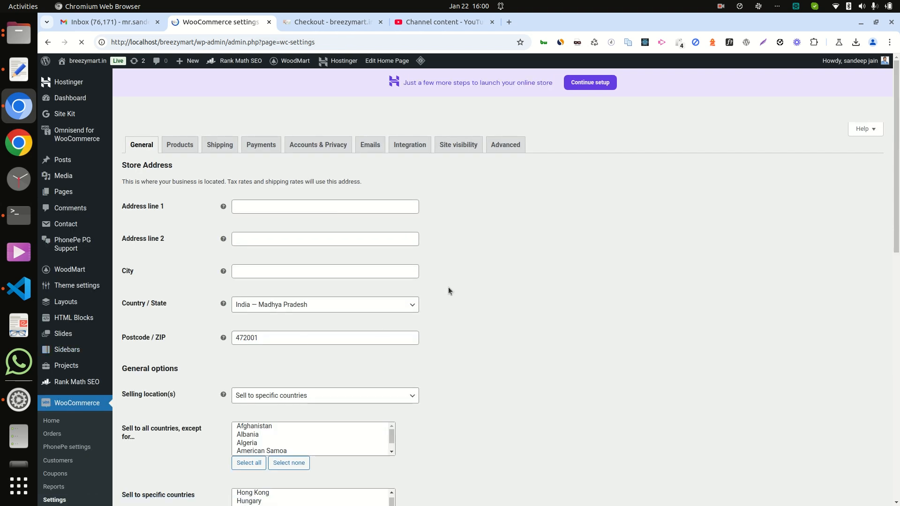
left_click(221, 149)
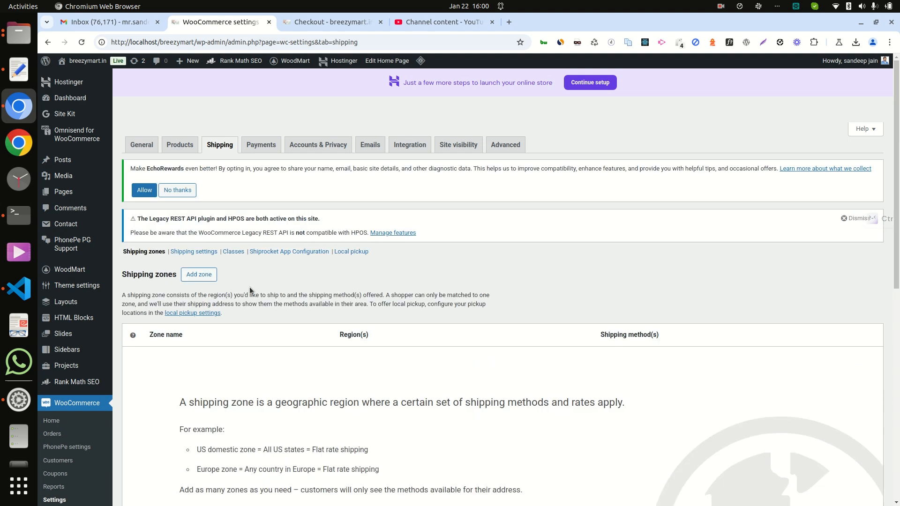
Step: Add a new shipping zone and name it "Madhya pardesh"
left_click(204, 278)
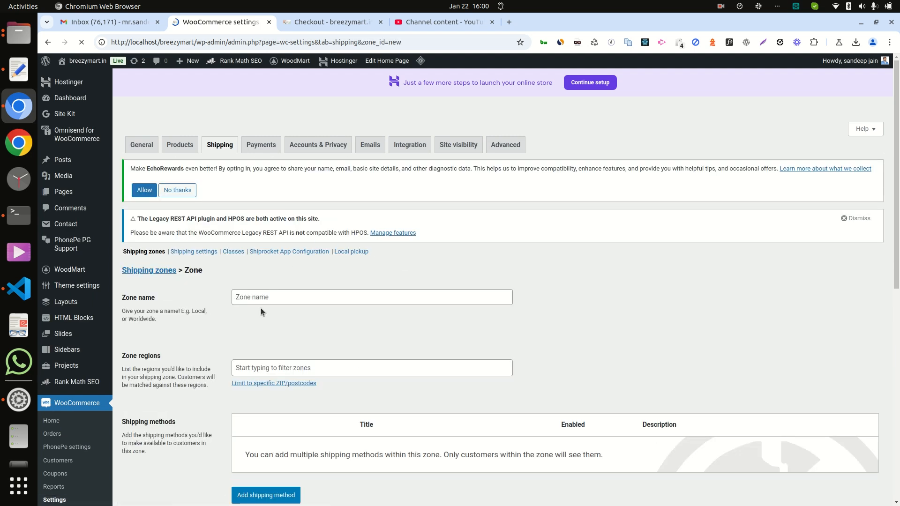
left_click(261, 297)
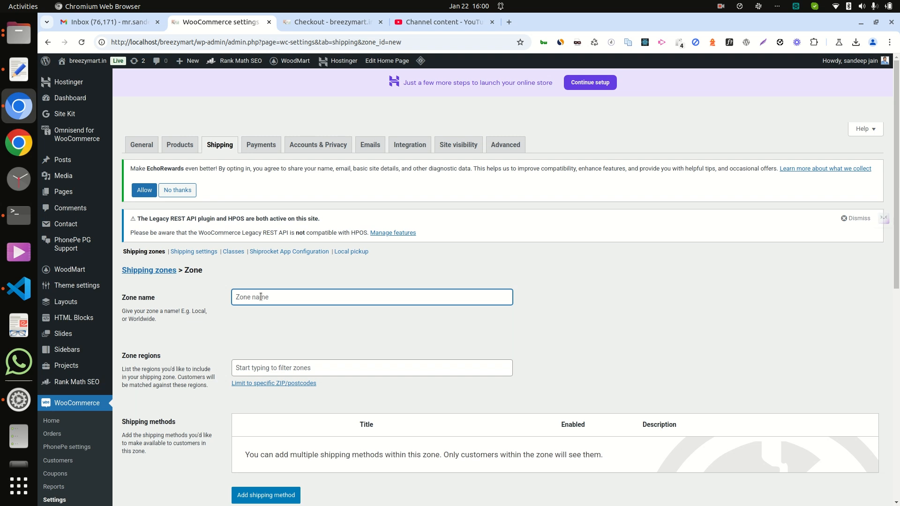
type("Madhya pardesh")
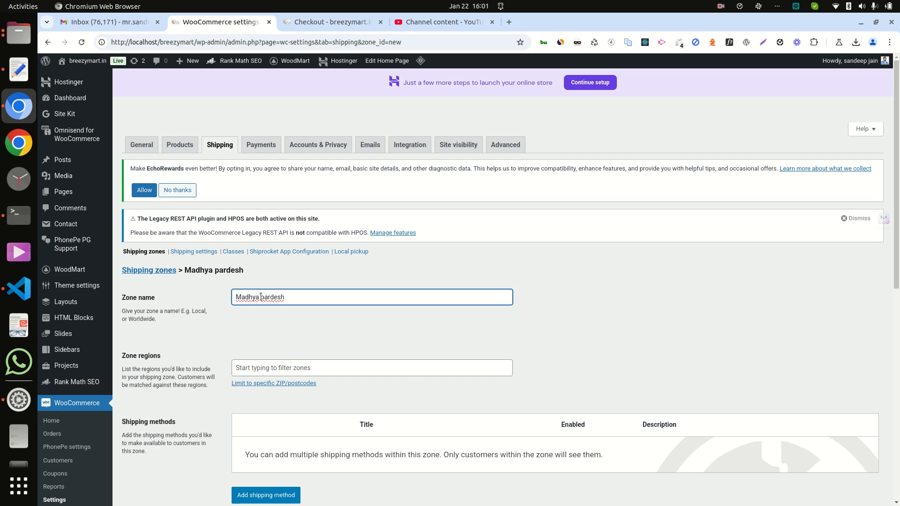
Step: Set the zone region of the Madhya pardesh zone to "Madhya Pradesh, India"
scroll(288, 333, "down", 3)
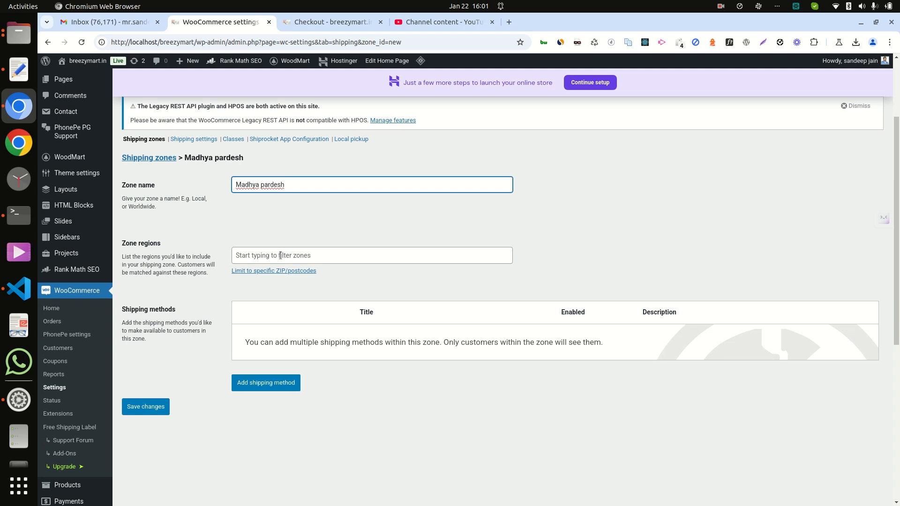
left_click(281, 255)
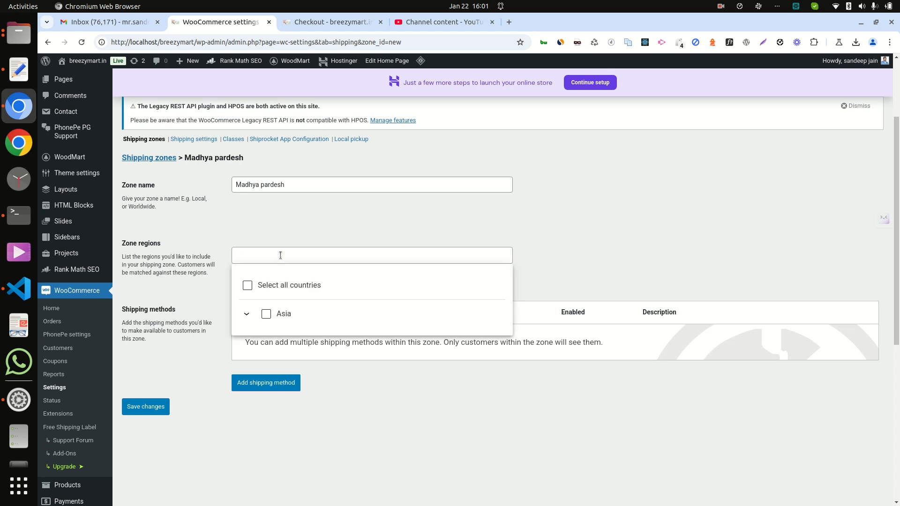
type("madh")
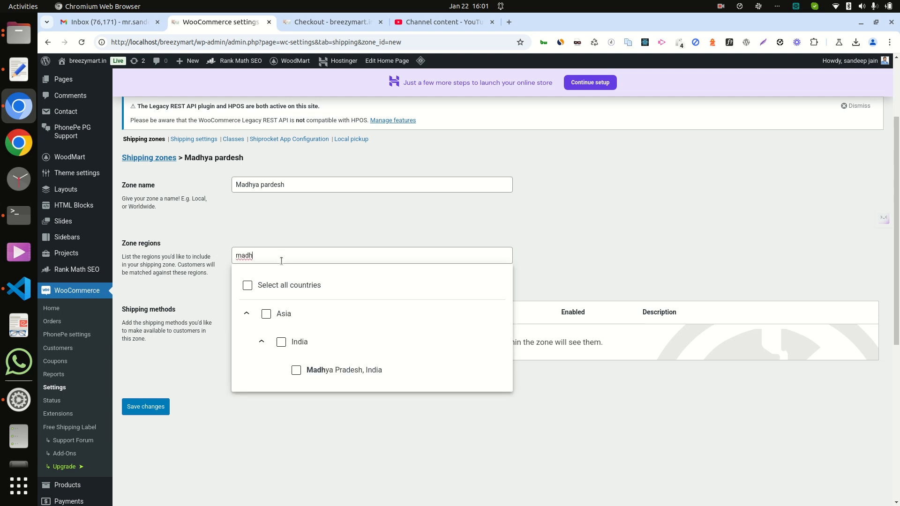
type("ya")
left_click(334, 374)
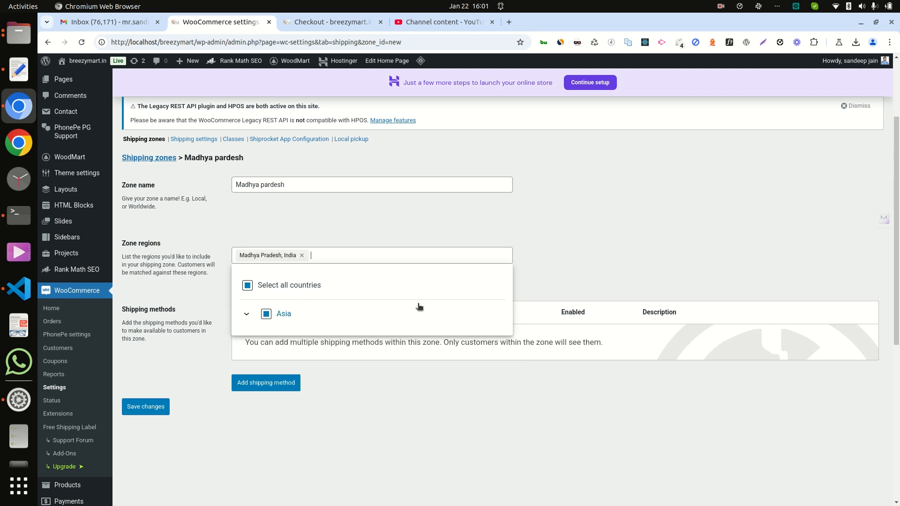
left_click(570, 255)
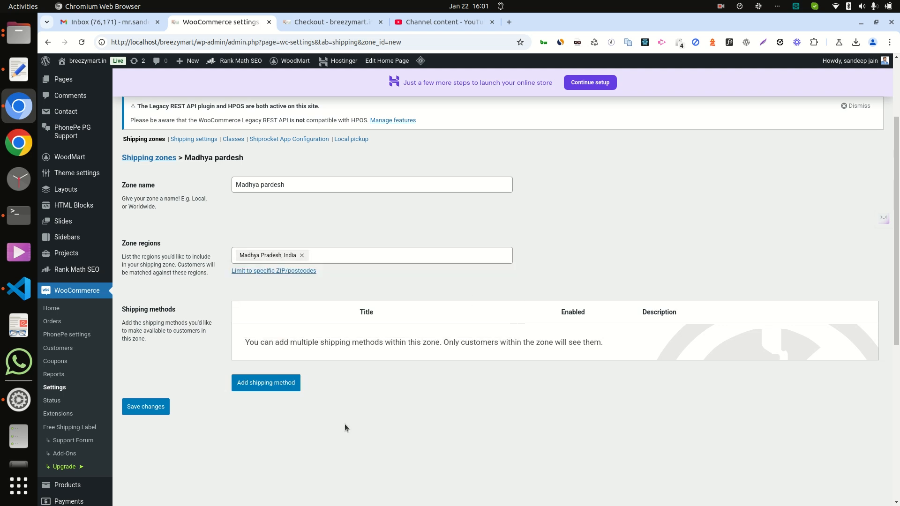
Step: Add a flat rate shipping method to the Madhya pardesh zone with cost ₹80 and tax status None, and save it
left_click(284, 391)
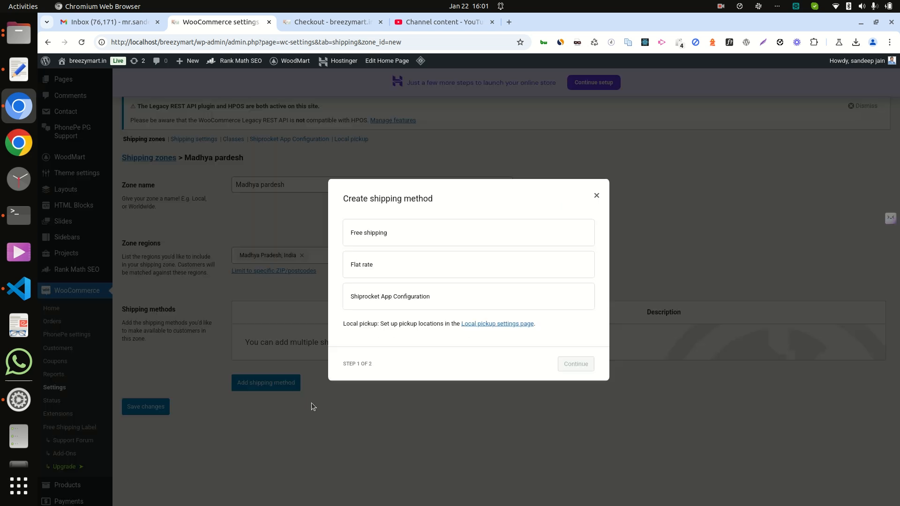
left_click(357, 266)
left_click(570, 374)
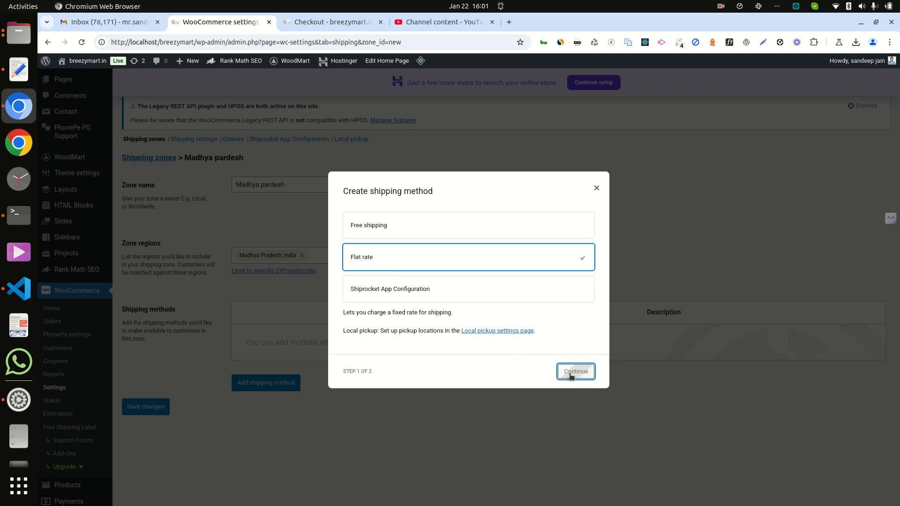
double_click(379, 234)
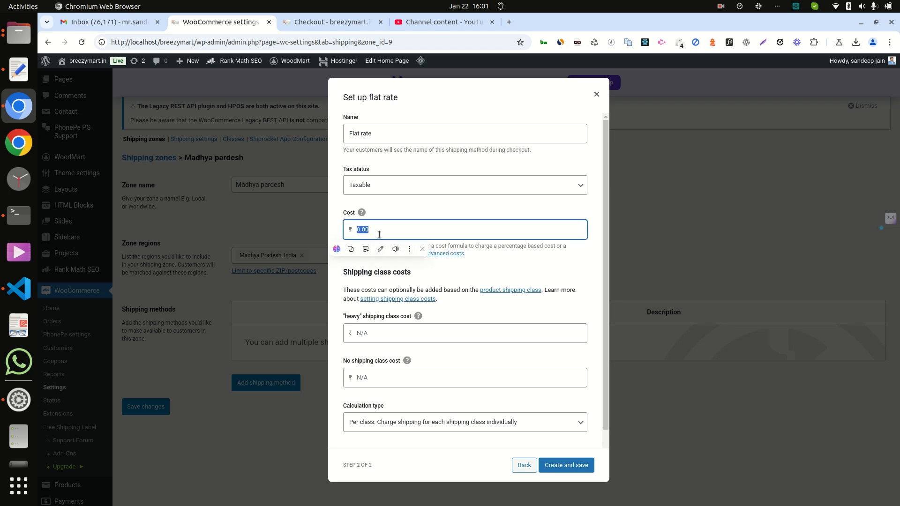
type("80")
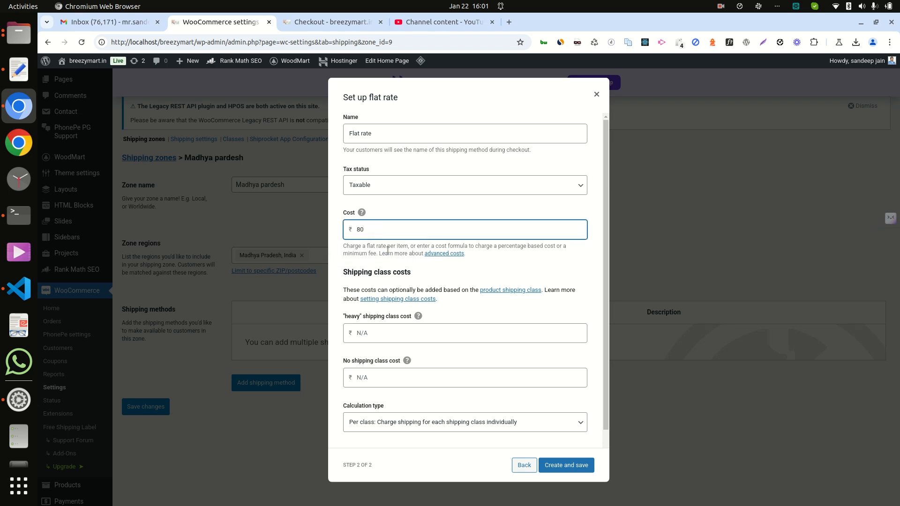
left_click(370, 191)
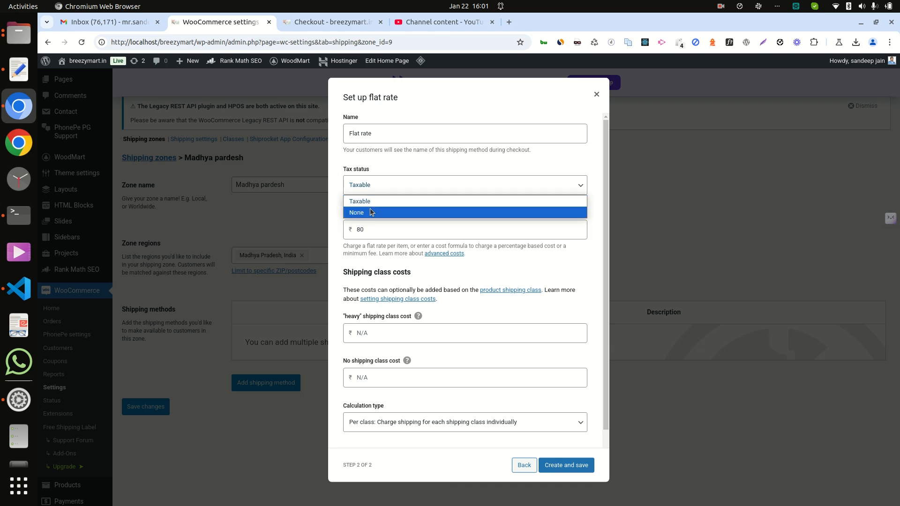
left_click(370, 211)
left_click(562, 464)
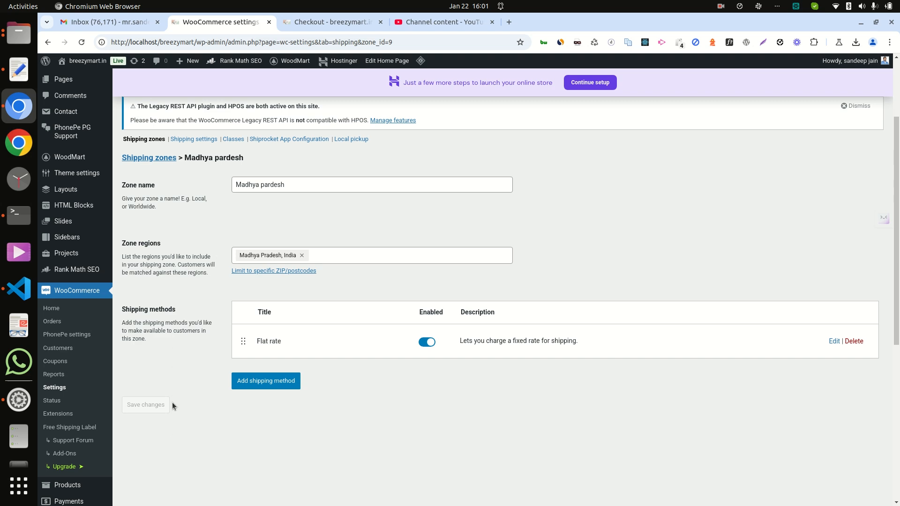
Step: Return to the shipping zones list and add another zone named "Utter pardesh"
left_click(161, 161)
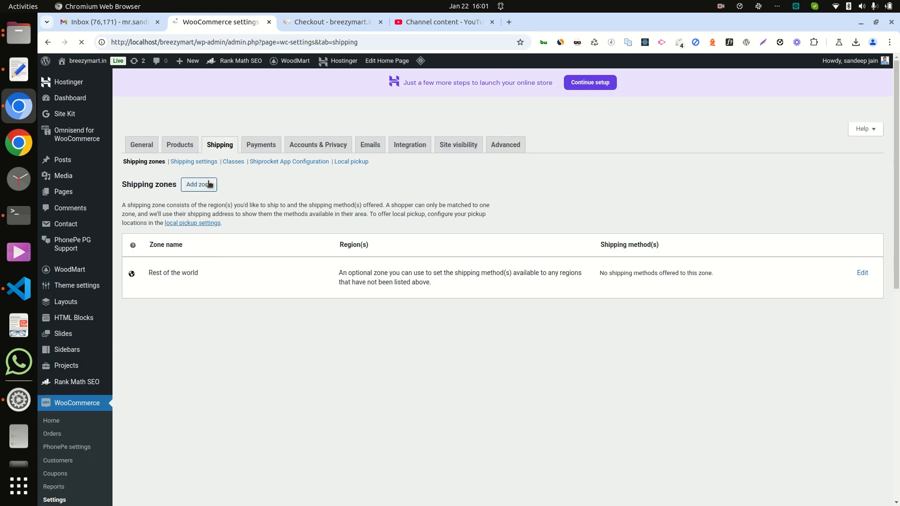
left_click(209, 184)
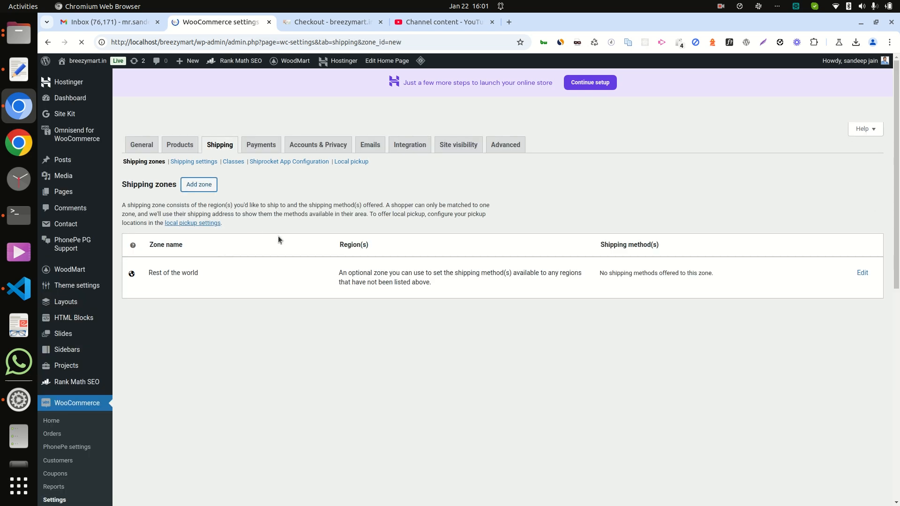
left_click(275, 208)
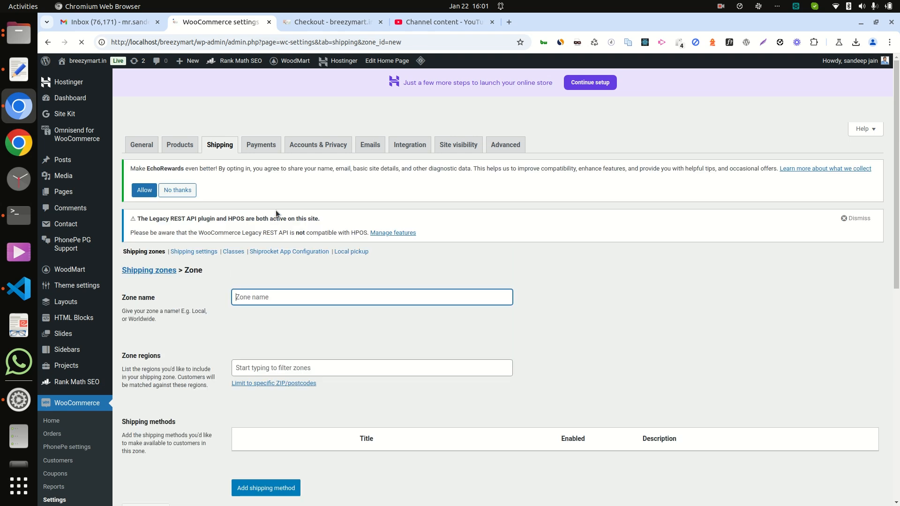
type("Utt")
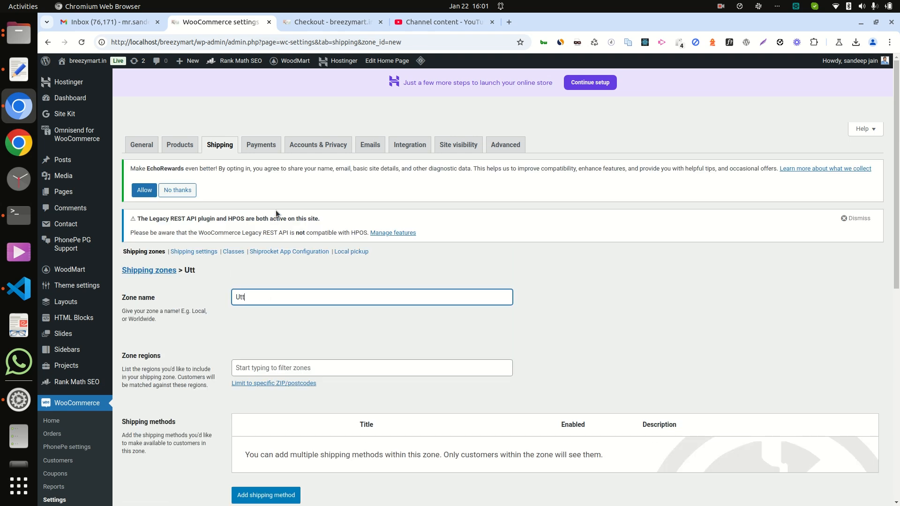
type("er pardesh")
Step: Find "Uttar Pradesh, India" among the regions and assign it to the Utter pardesh zone
left_click(294, 368)
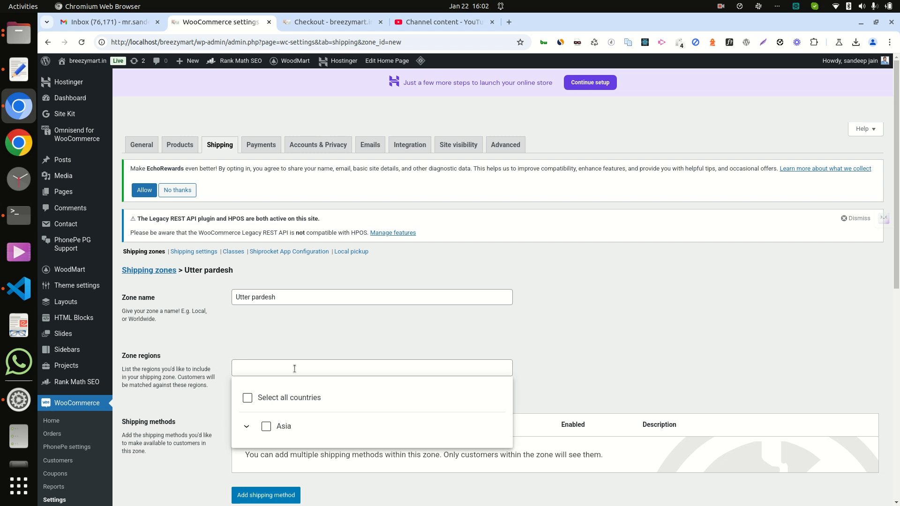
type("utter")
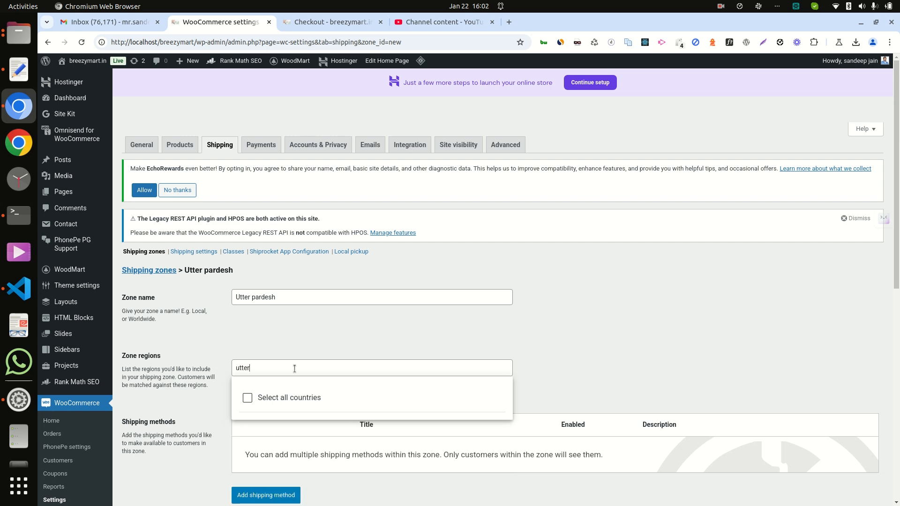
scroll(294, 369, "down", 1)
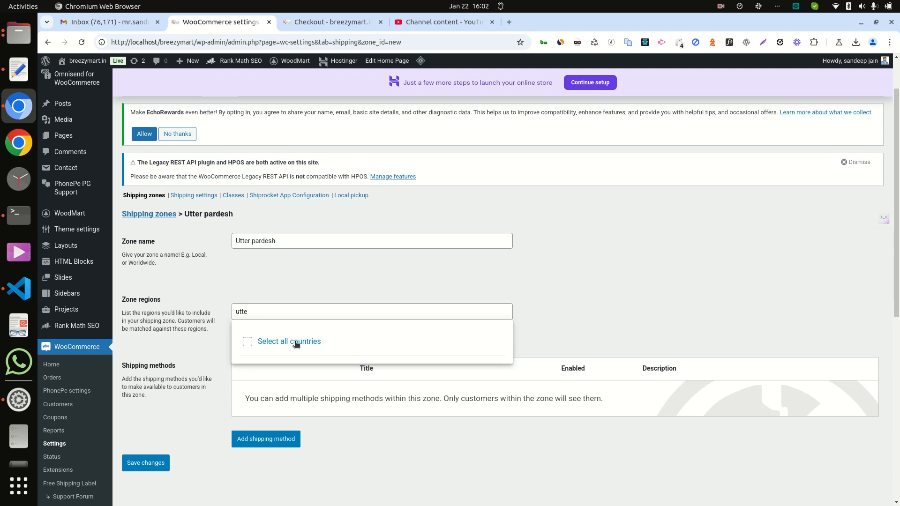
key("BackSpace")
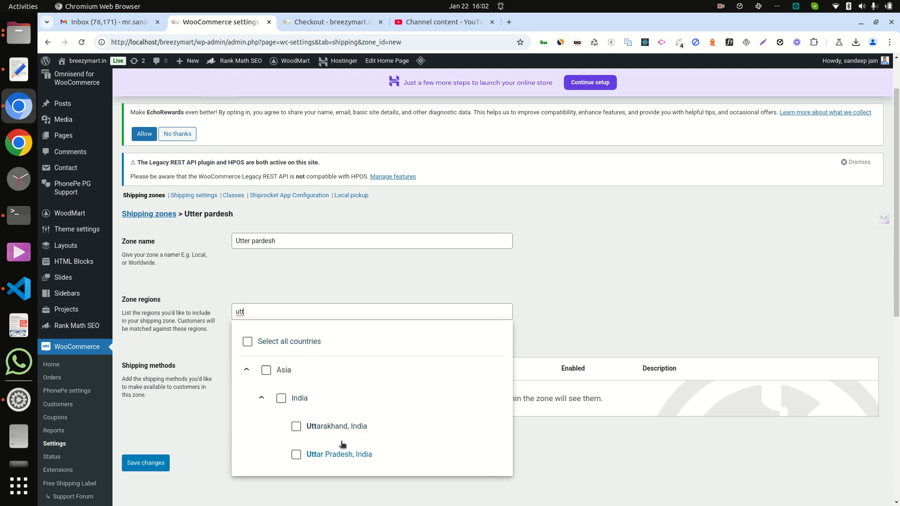
left_click(334, 455)
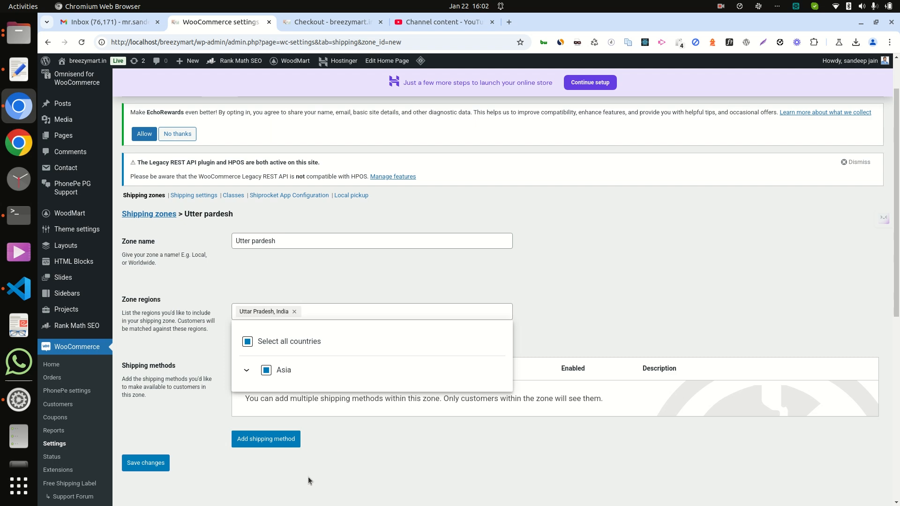
left_click(333, 463)
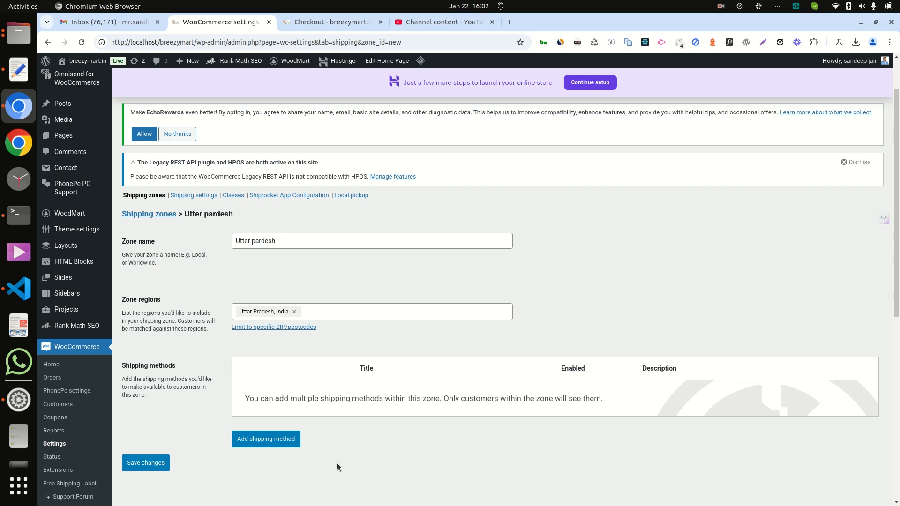
Step: Add a flat rate shipping method costing ₹100 to the Utter pardesh zone and save it
left_click(282, 439)
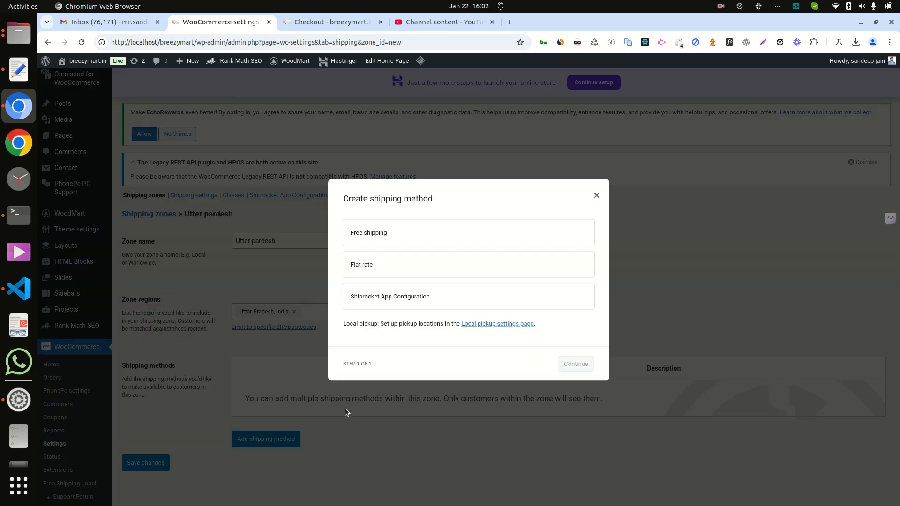
left_click(366, 263)
left_click(576, 371)
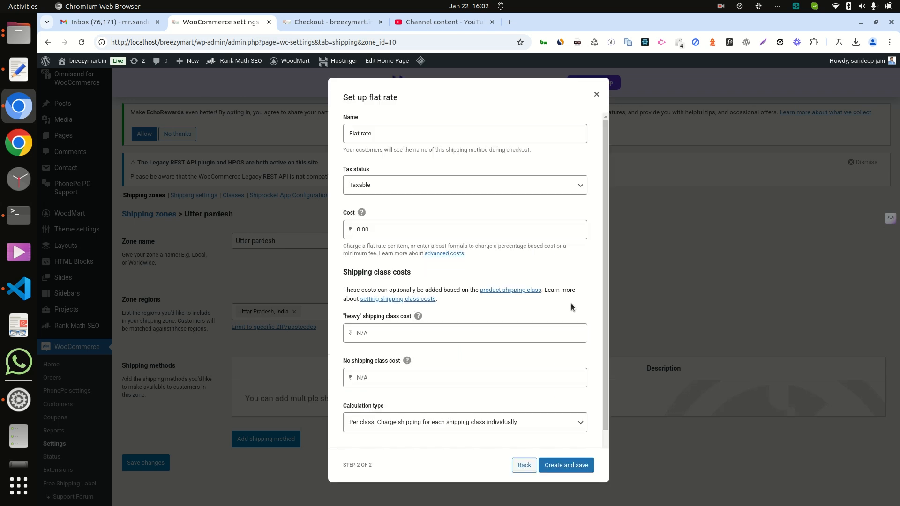
double_click(374, 229)
type("100")
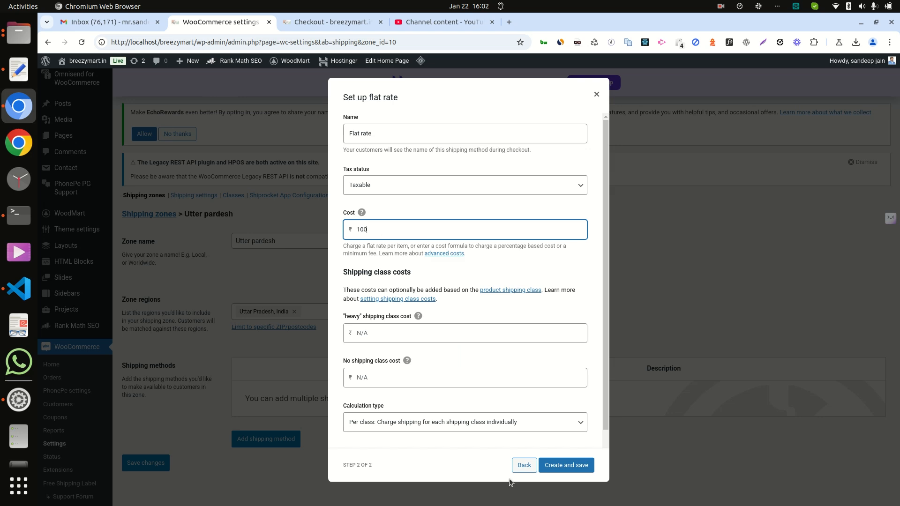
left_click(556, 463)
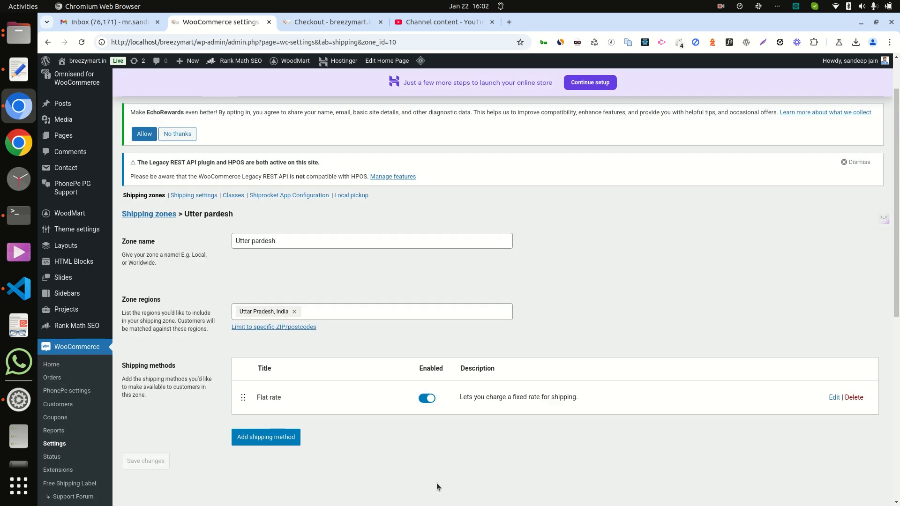
Step: Return to the shipping zones list and add another zone named "Other state"
left_click(149, 214)
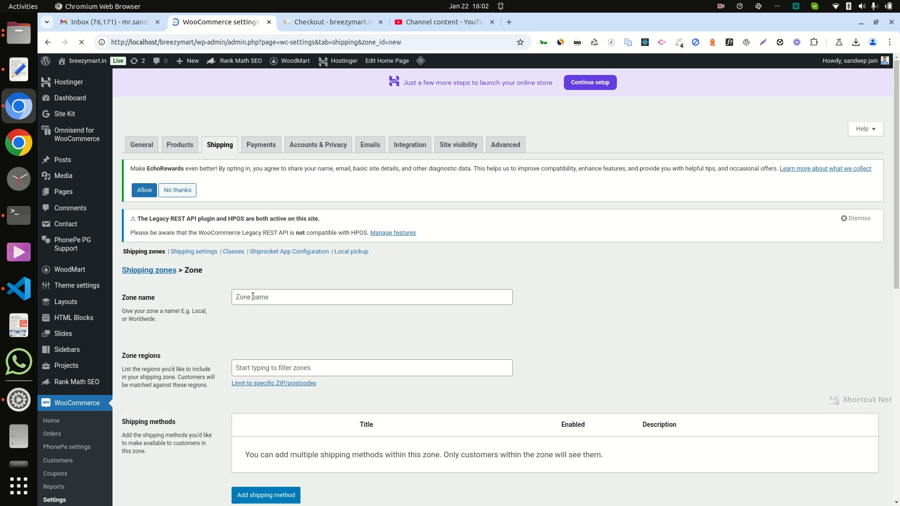
left_click(252, 297)
type("Other s")
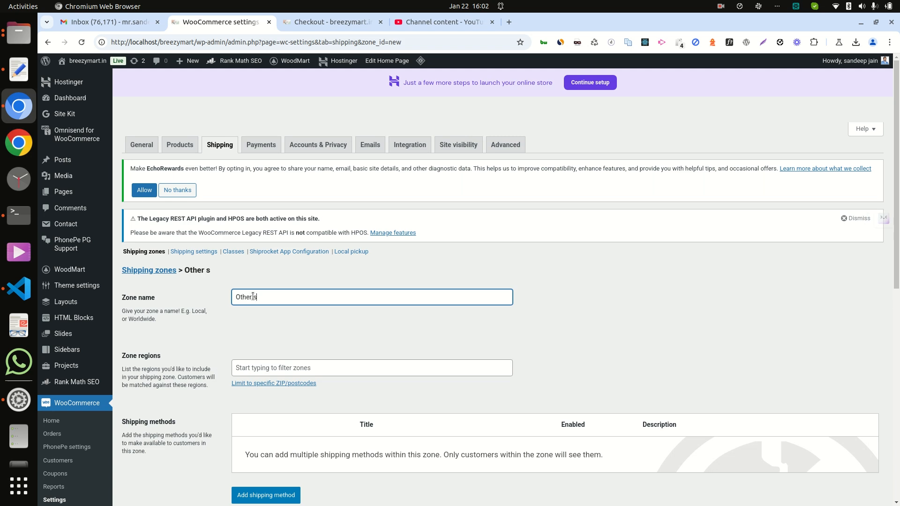
type("tate")
Step: Filter the zone regions by "indi" and assign Andhra Pradesh, India to the Other state zone
left_click(264, 365)
scroll(337, 396, "down", 3)
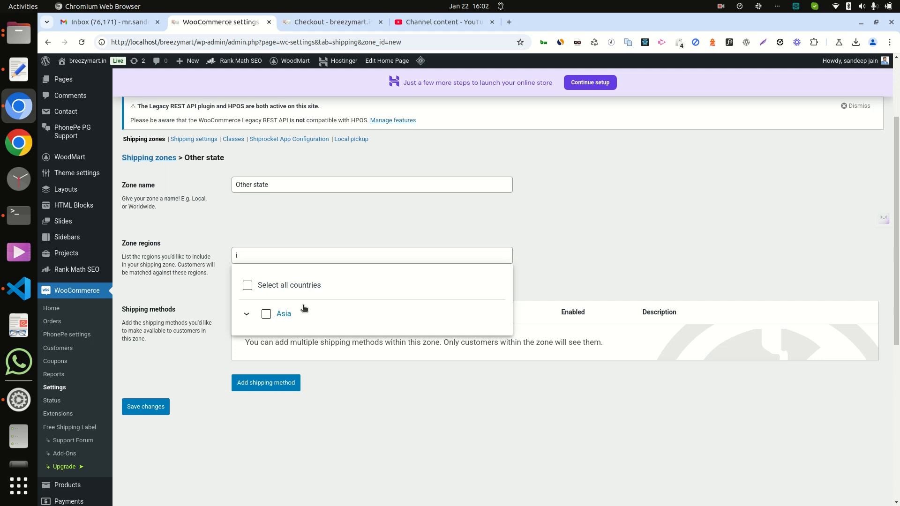
type("indi")
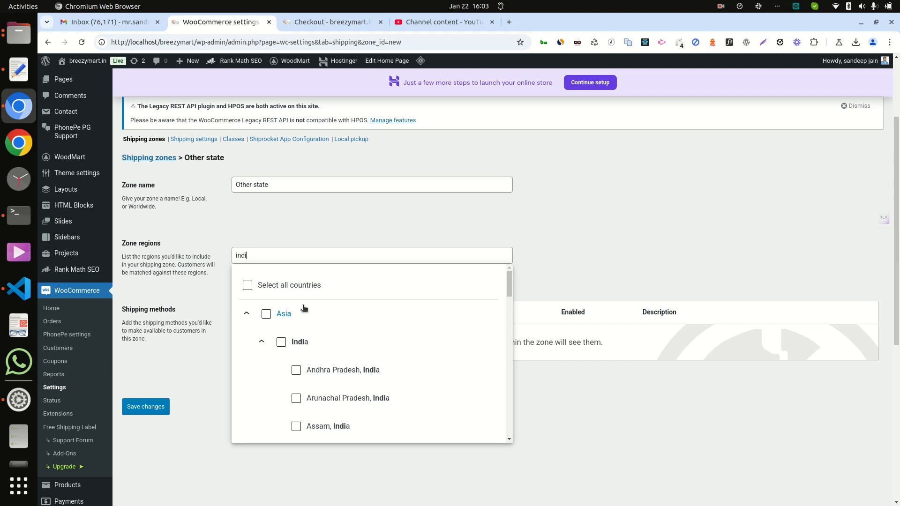
scroll(313, 370, "down", 1)
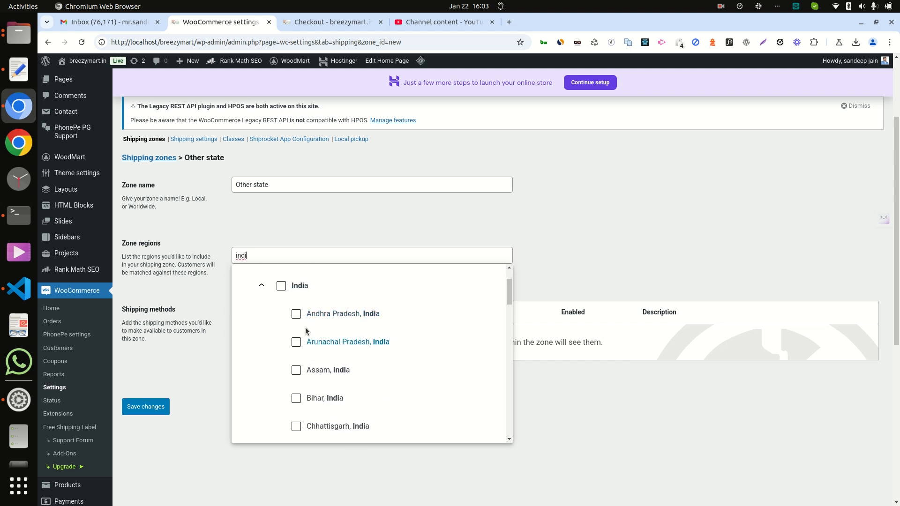
left_click(296, 315)
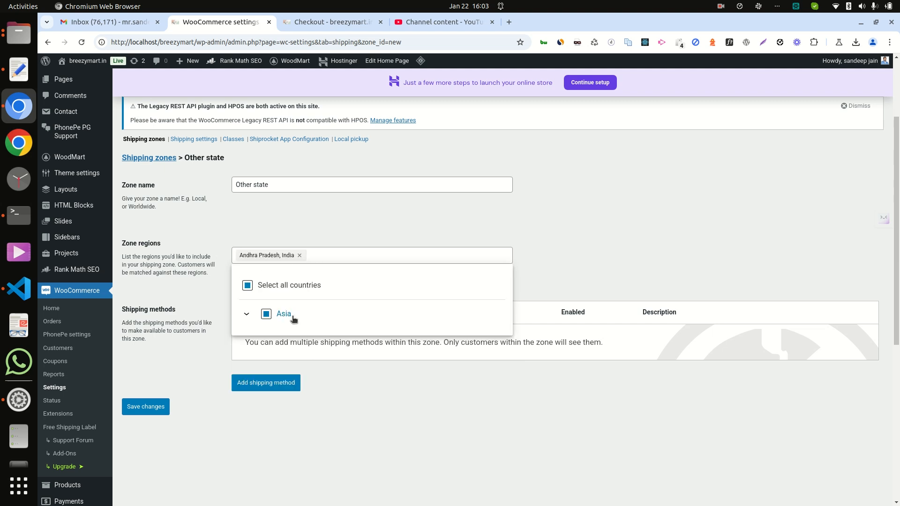
Step: Expand Asia and India in the region list and add Arunachal Pradesh, Assam, Bihar, Chhattisgarh, Goa and Gujarat to the zone
left_click(247, 314)
scroll(324, 325, "down", 3)
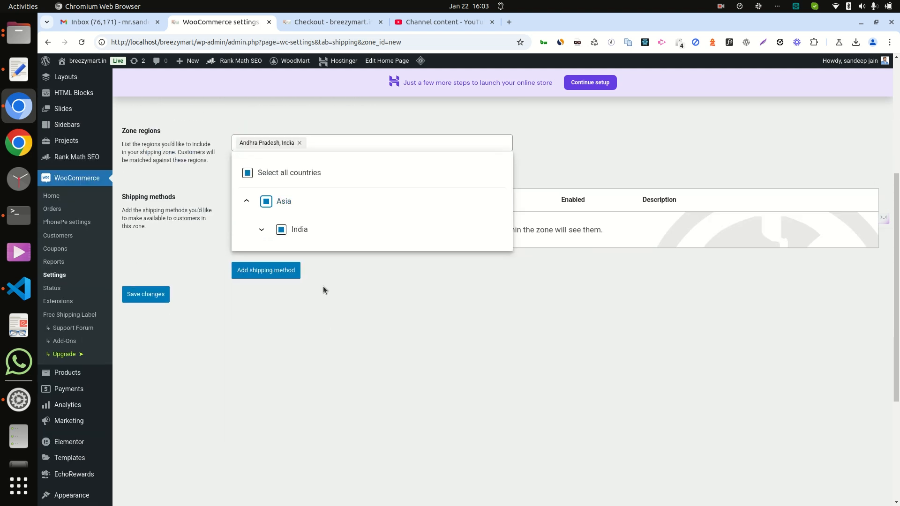
left_click(261, 229)
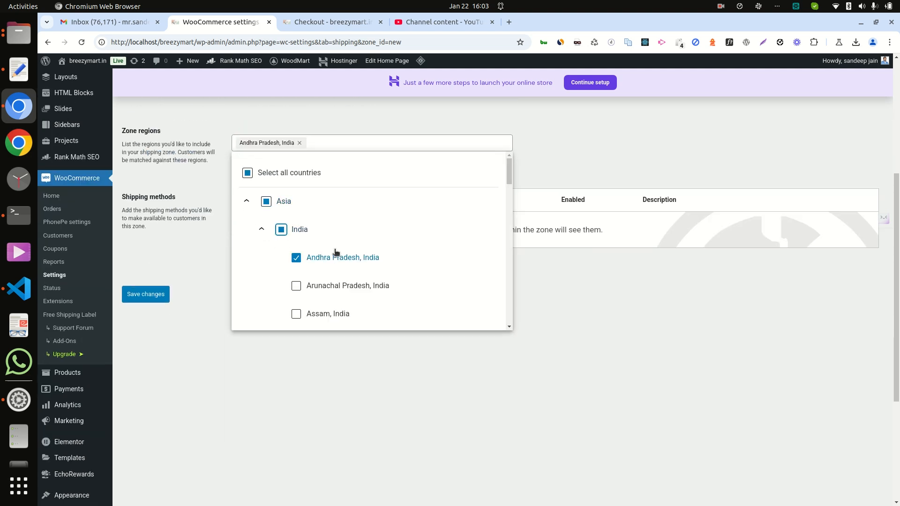
left_click(296, 286)
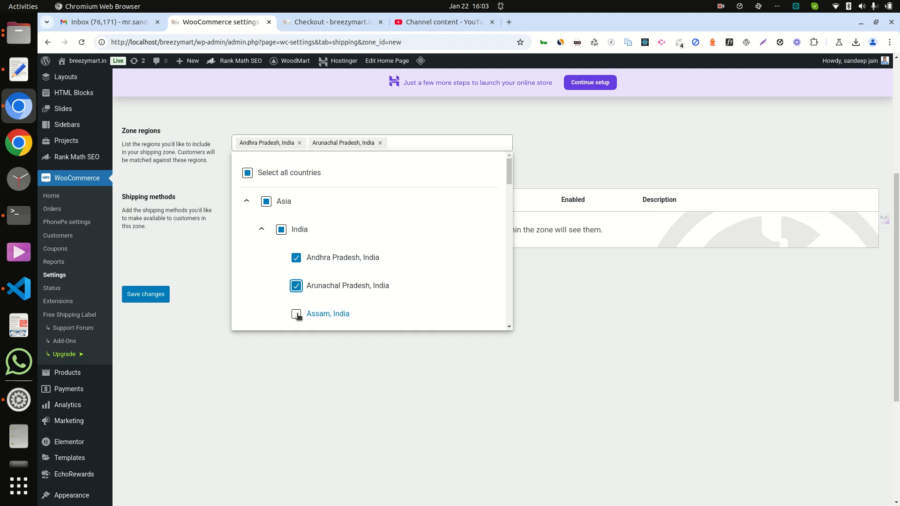
left_click(296, 314)
scroll(321, 315, "down", 2)
left_click(295, 235)
left_click(296, 264)
left_click(296, 298)
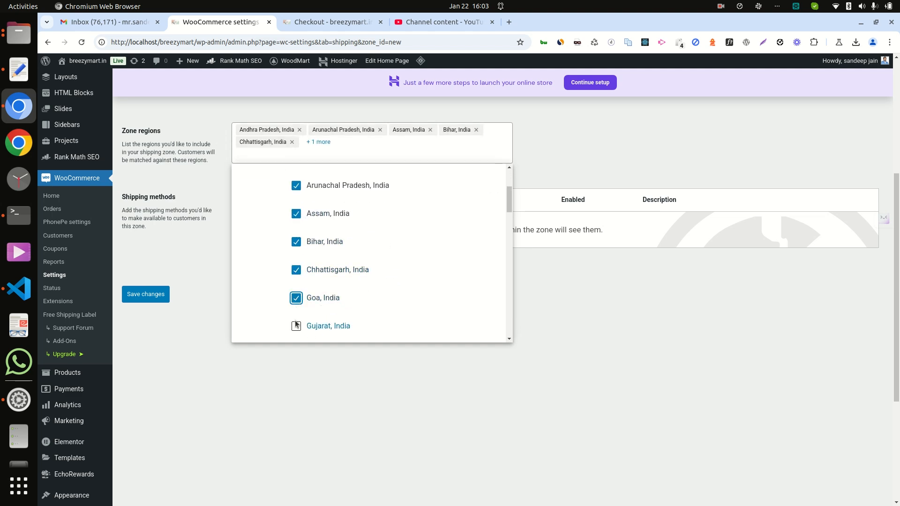
left_click(296, 326)
Step: Add Haryana, Himachal Pradesh, Jammu and Kashmir, Jharkhand, Karnataka, Kerala and Ladakh to the zone's regions
scroll(302, 300, "down", 3)
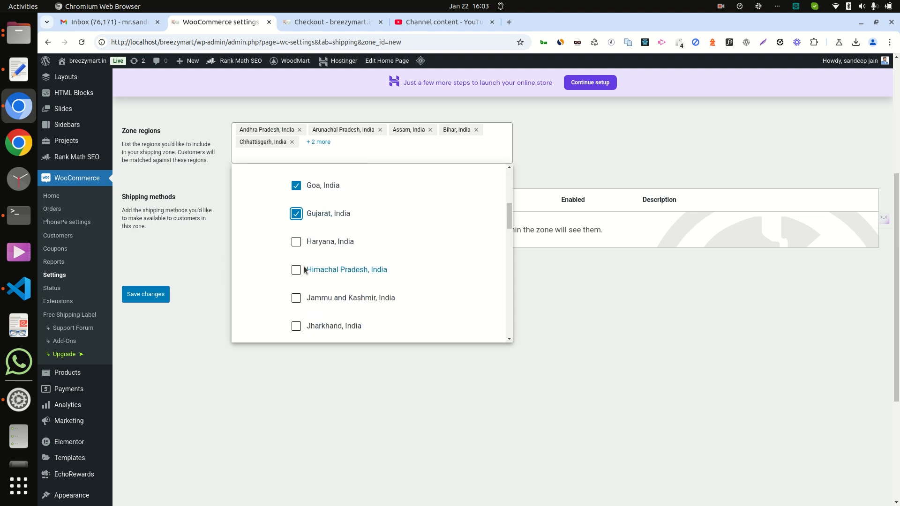
left_click(297, 242)
left_click(296, 270)
left_click(297, 298)
left_click(298, 326)
scroll(298, 326, "down", 3)
left_click(296, 242)
left_click(296, 270)
left_click(296, 298)
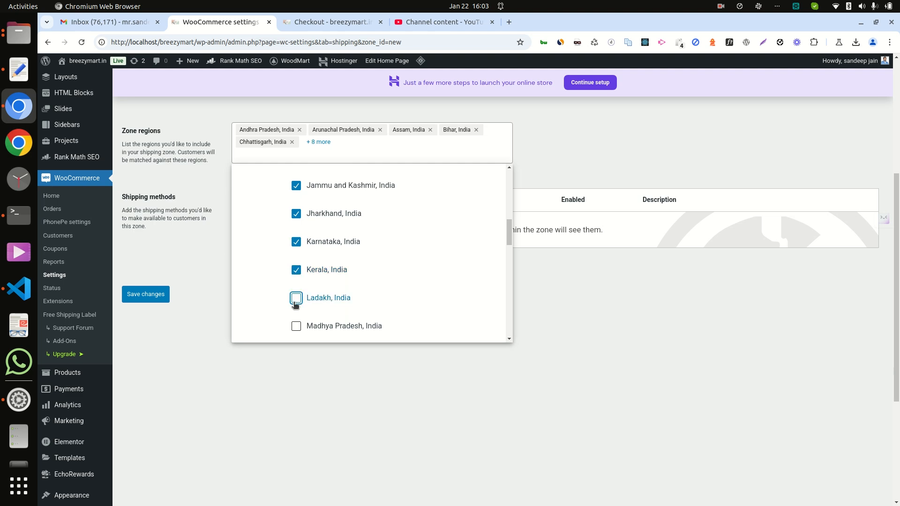
Step: Leave out Madhya Pradesh and add every Indian state listed from Maharashtra through Sikkim to the zone's regions
scroll(271, 323, "down", 2)
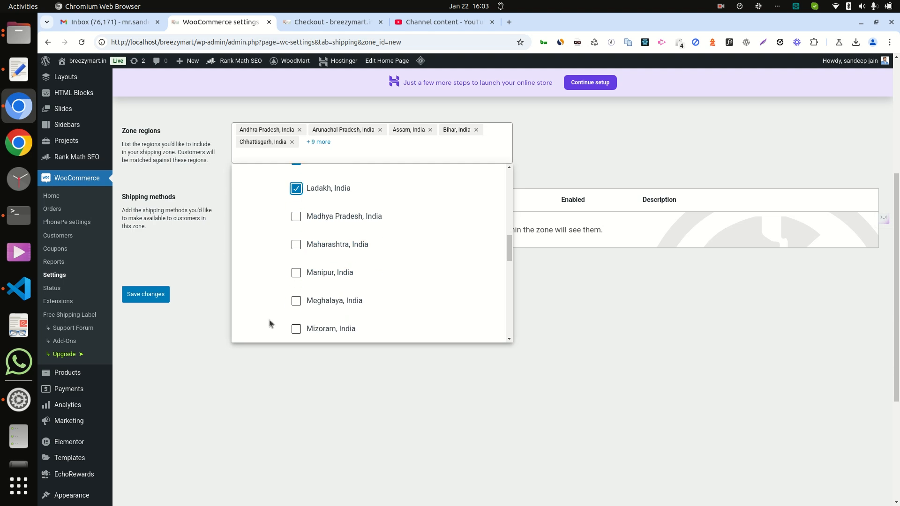
left_click(297, 244)
left_click(297, 271)
left_click(297, 300)
scroll(297, 324, "down", 2)
left_click(296, 241)
left_click(296, 213)
left_click(298, 270)
left_click(297, 298)
left_click(296, 325)
scroll(296, 318, "down", 2)
left_click(296, 242)
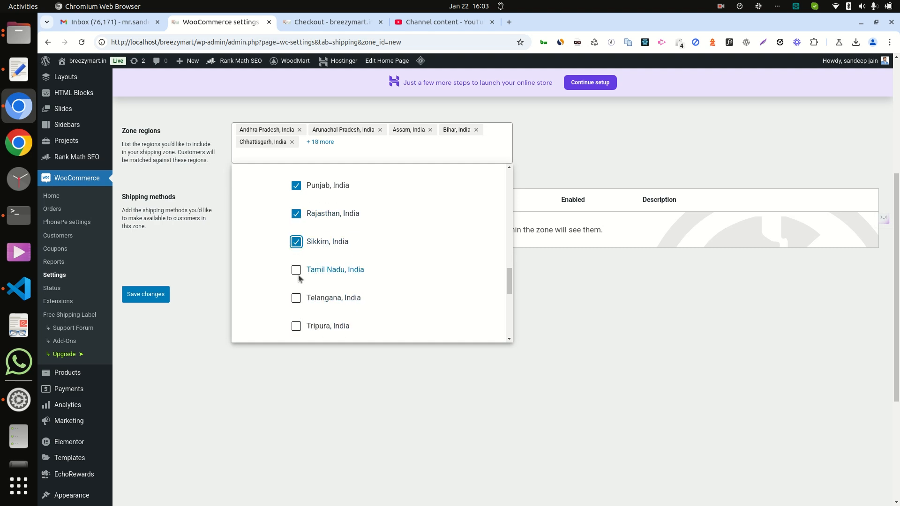
Step: Add Tamil Nadu, Telangana, Tripura, Uttarakhand, West Bengal, Andaman and Nicobar Islands and Chandigarh to the zone, leaving out Uttar Pradesh
left_click(297, 299)
left_click(296, 326)
scroll(297, 282, "down", 5)
scroll(297, 260, "up", 2)
scroll(297, 257, "up", 1)
left_click(297, 241)
left_click(296, 298)
scroll(299, 311, "down", 2)
left_click(297, 270)
left_click(297, 298)
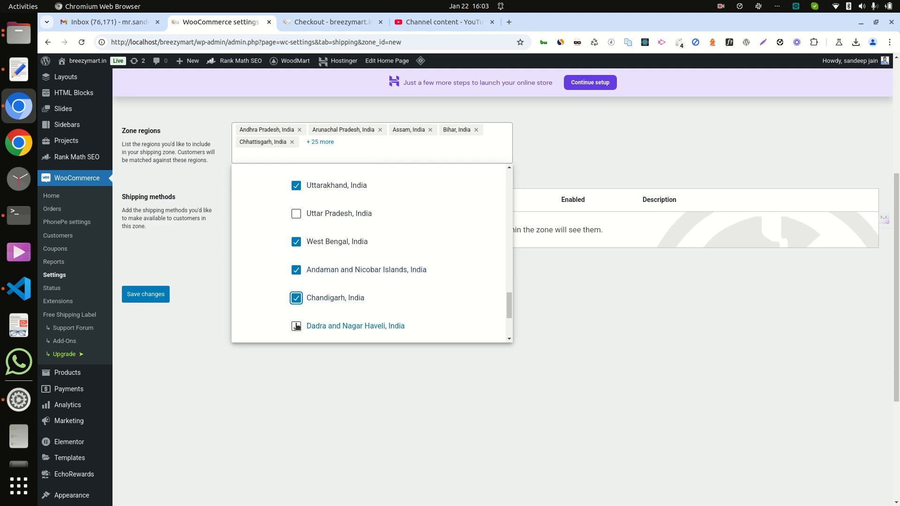
Step: Add Dadra and Nagar Haveli and the four Indian regions listed after it to the zone, and close the region list
left_click(296, 326)
scroll(297, 323, "down", 4)
left_click(296, 242)
left_click(297, 270)
left_click(296, 300)
left_click(296, 326)
left_click(540, 346)
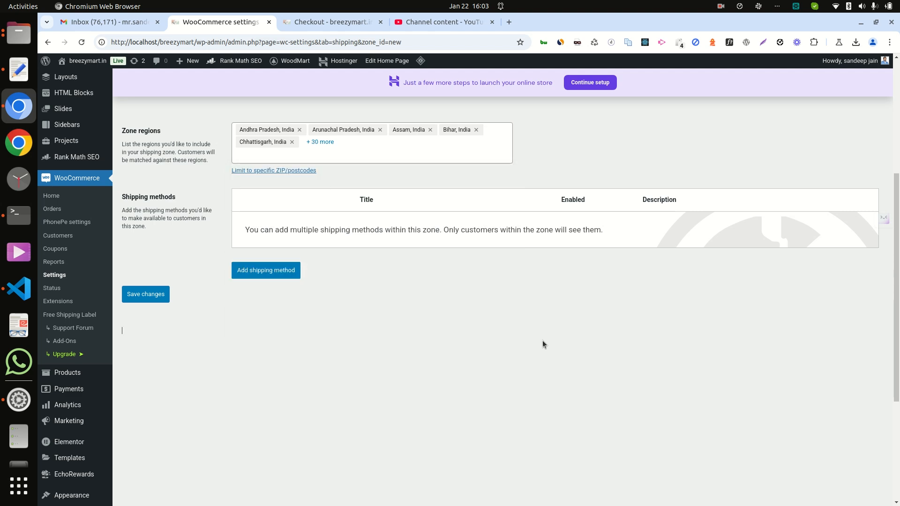
Step: Add a flat rate shipping method costing ₹150 to the Other state zone and save it
left_click(294, 272)
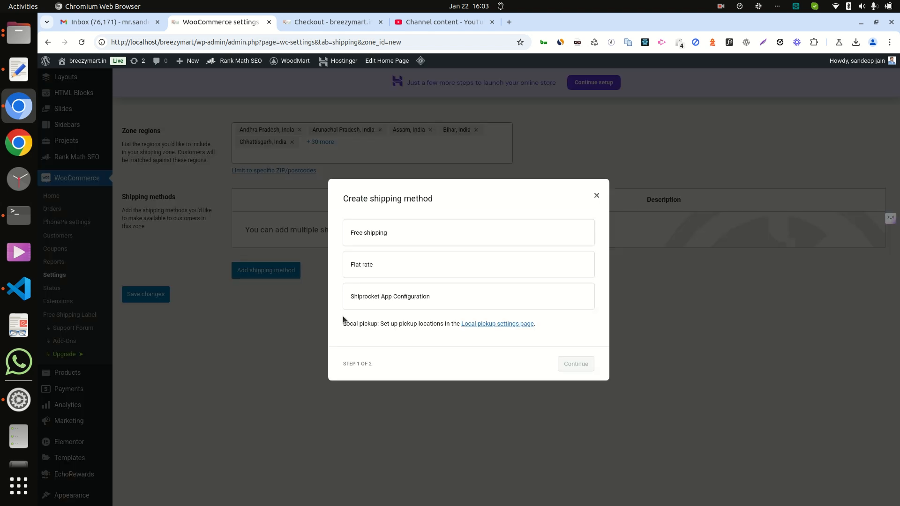
left_click(382, 263)
left_click(576, 371)
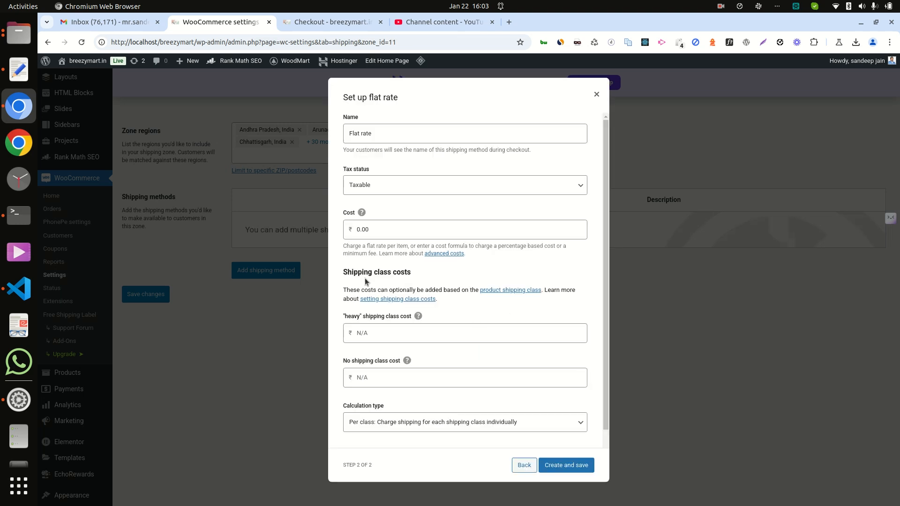
double_click(361, 230)
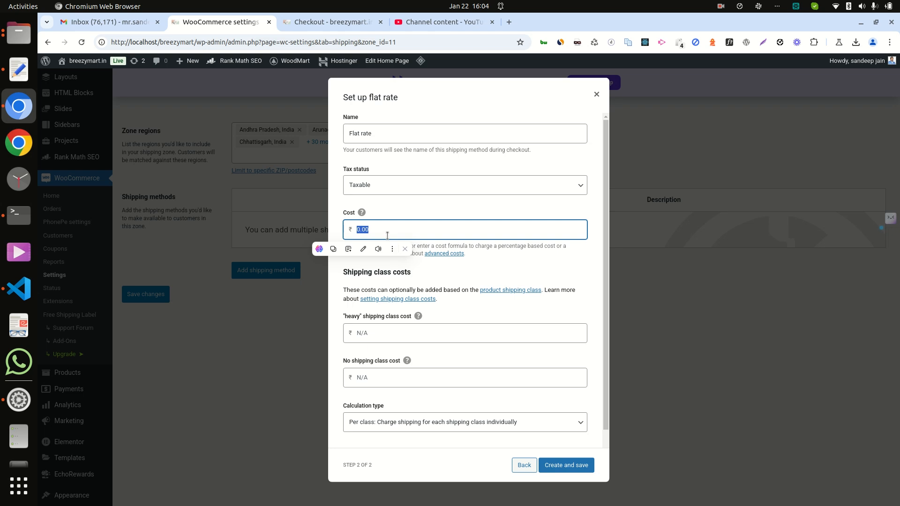
type("120")
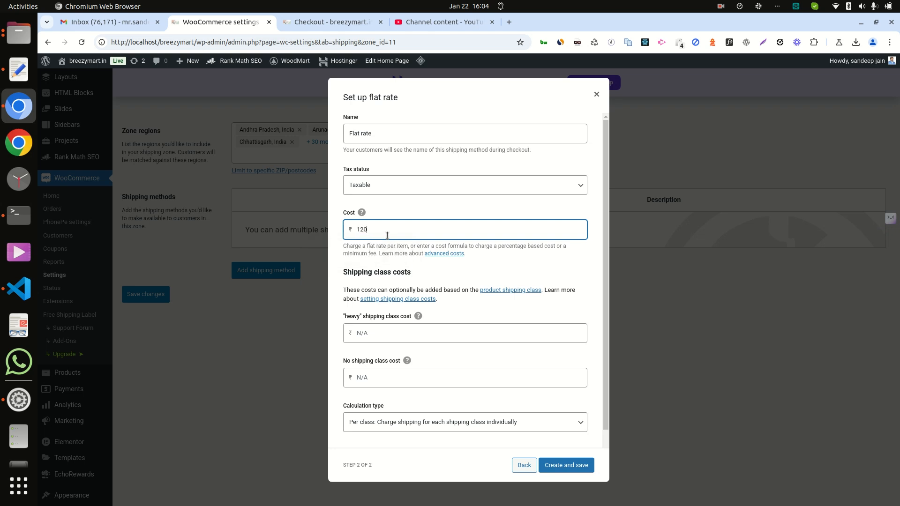
key("BackSpace")
key("BackSpace")
type("150")
left_click(575, 465)
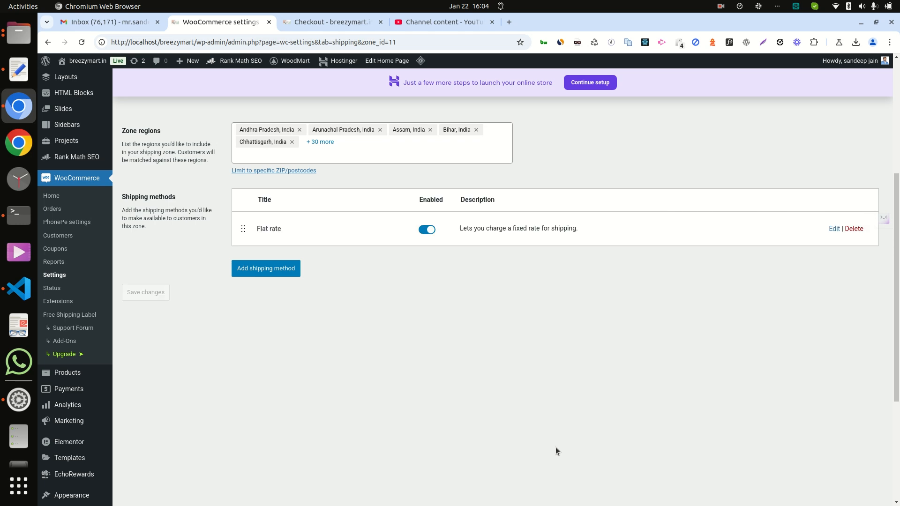
Step: Open the settings of the Cash on delivery payment method
scroll(351, 361, "up", 5)
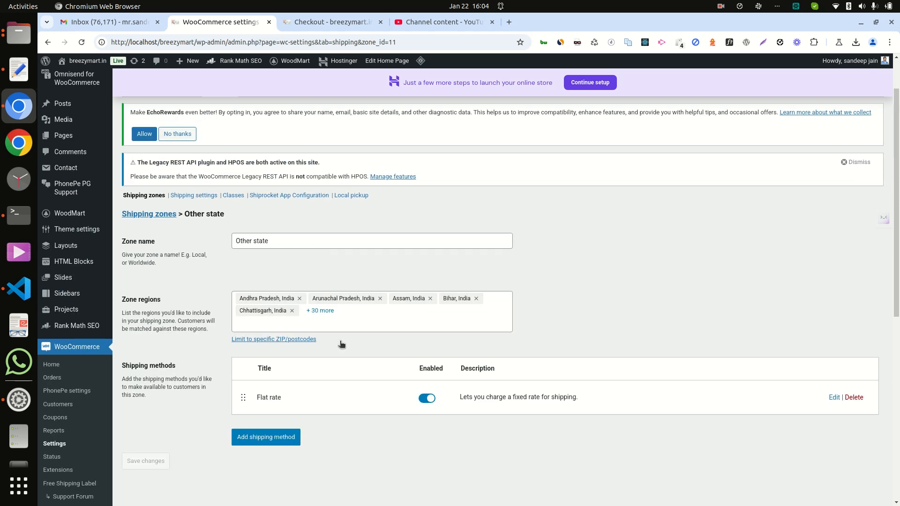
left_click(262, 147)
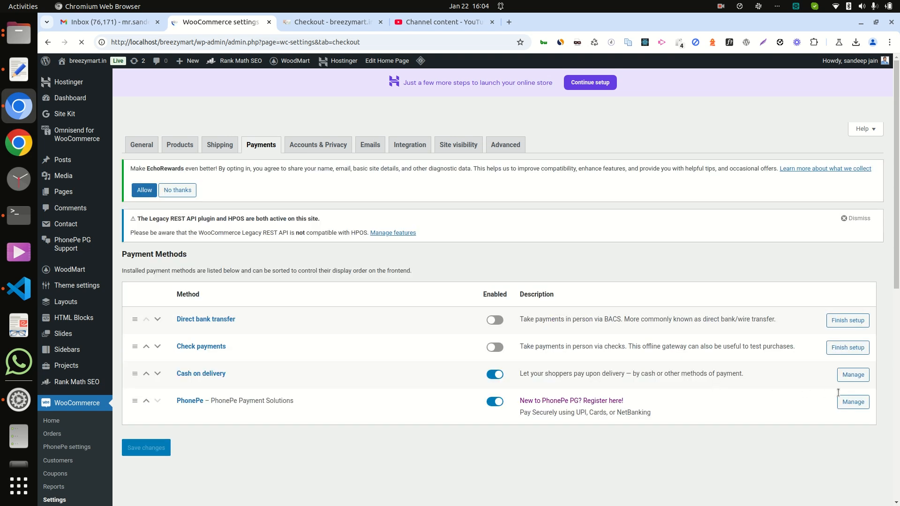
left_click(862, 378)
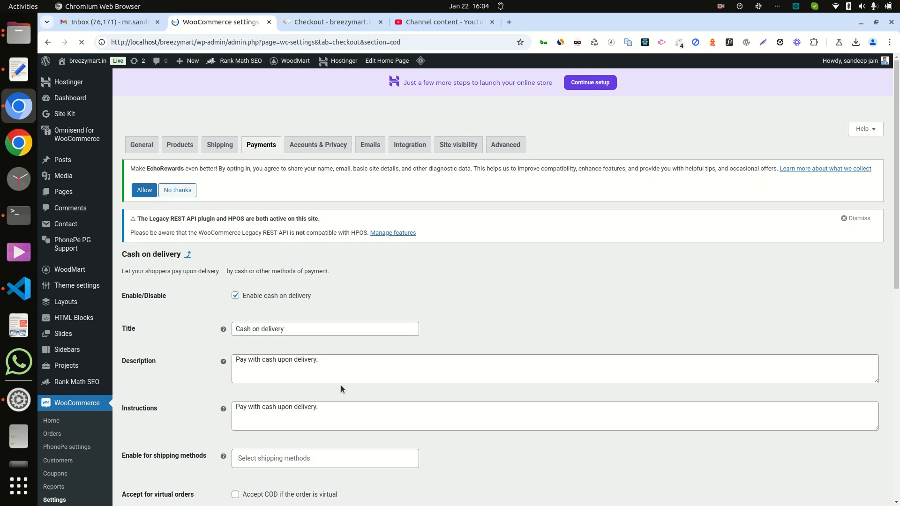
scroll(341, 385, "down", 1)
scroll(342, 386, "down", 4)
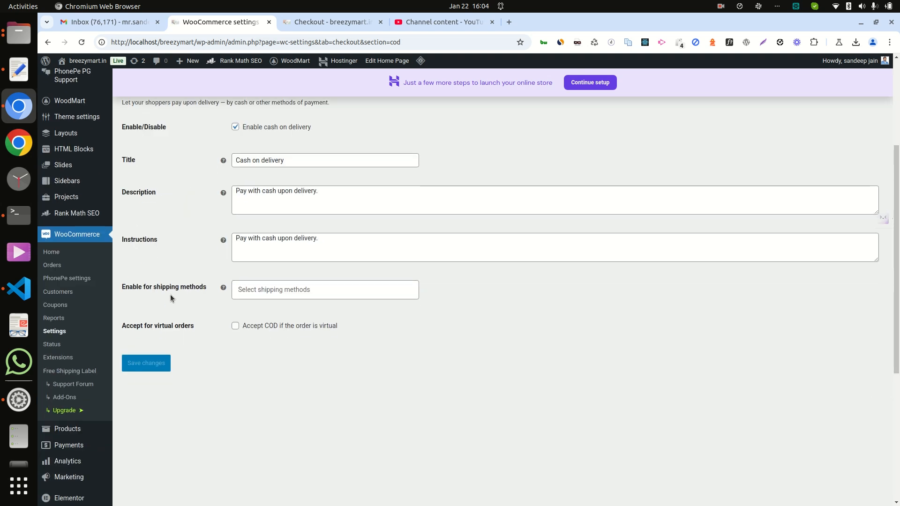
Step: Enable cash on delivery for the Madhya pardesh, Utter pardesh and Other state flat rate methods, and save the changes
left_click(272, 291)
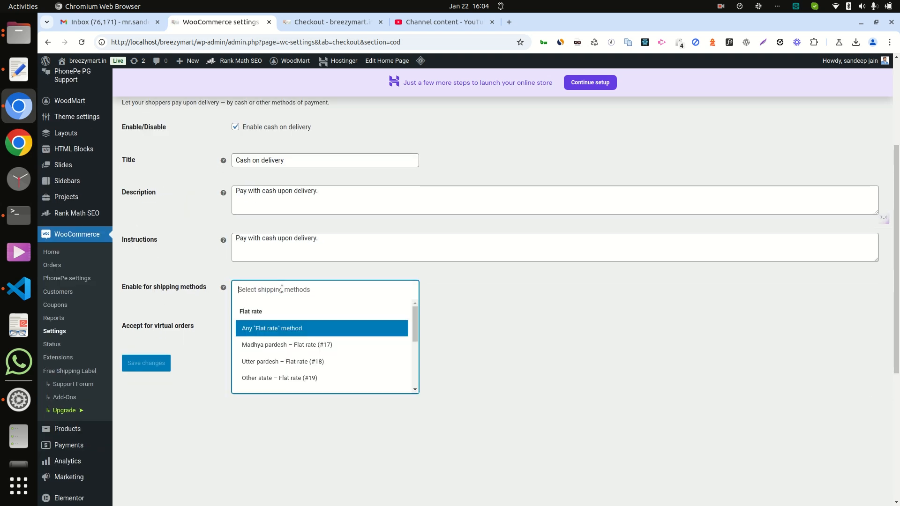
left_click(317, 346)
left_click(322, 305)
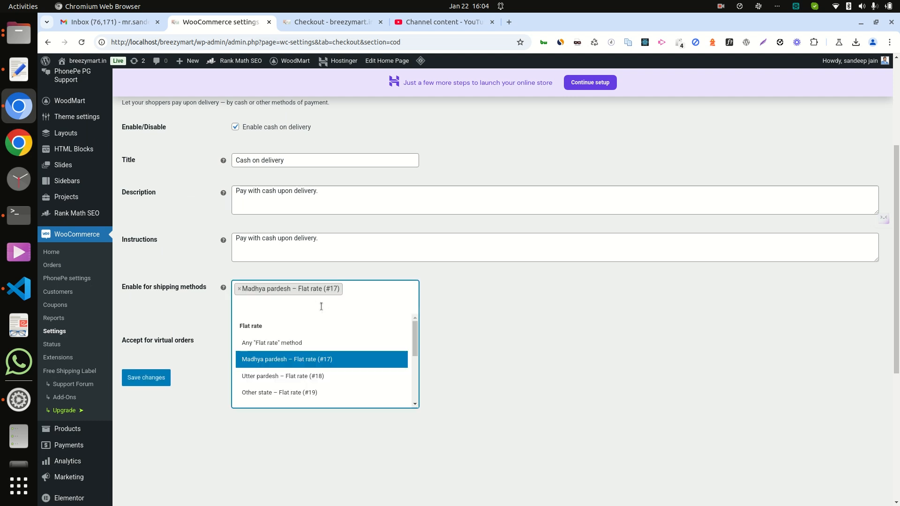
left_click(298, 376)
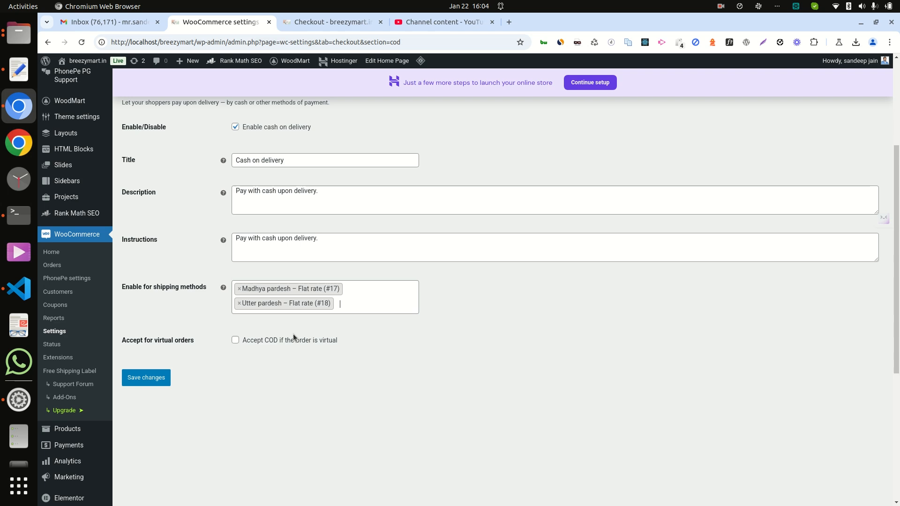
left_click(346, 301)
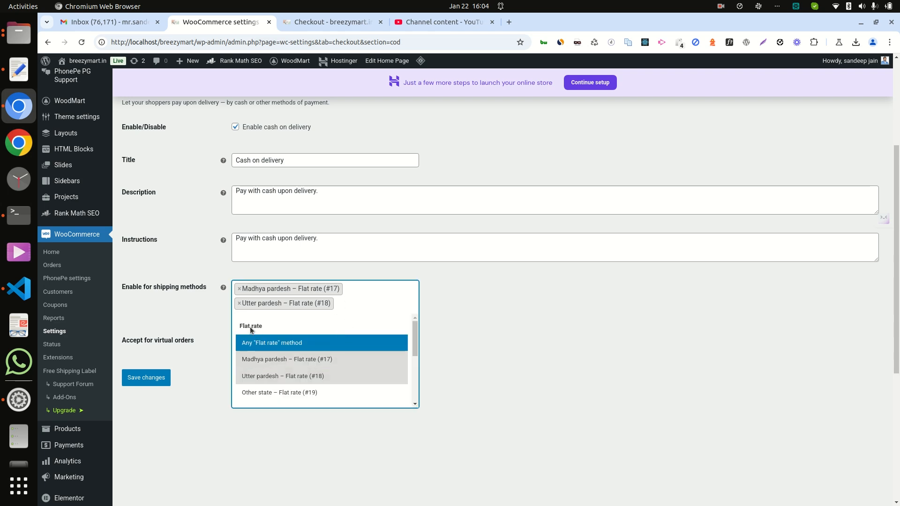
left_click(276, 393)
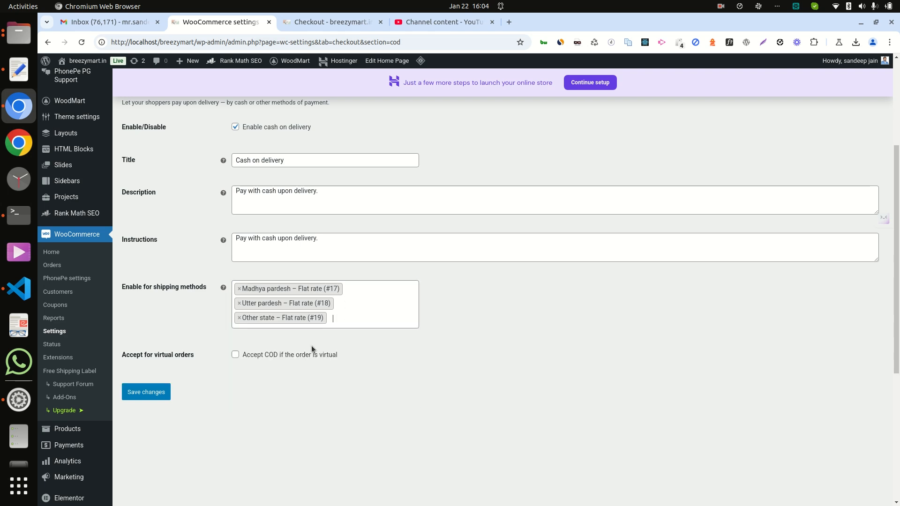
left_click(348, 316)
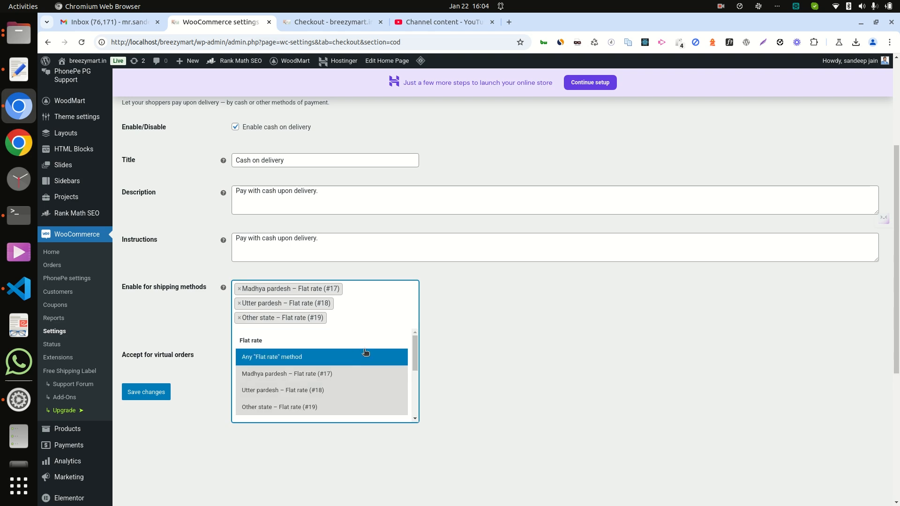
left_click(561, 341)
left_click(141, 392)
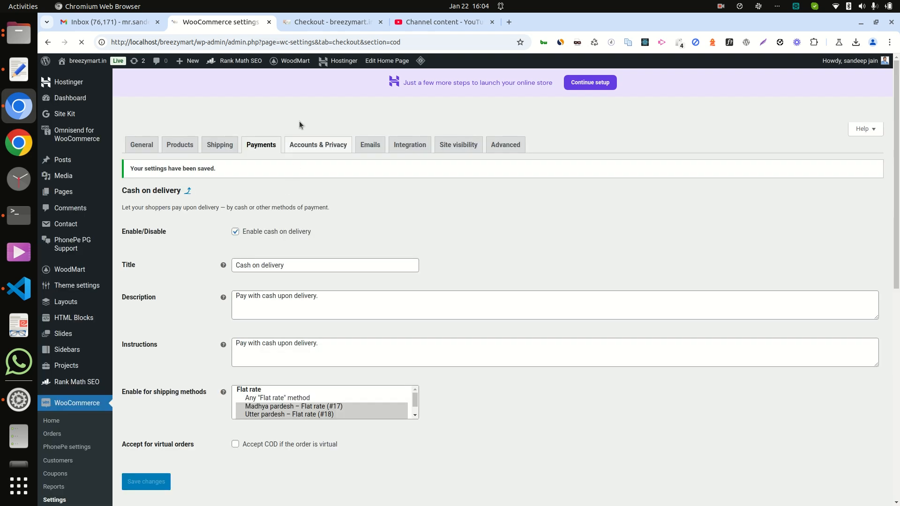
Step: Reload the store's checkout page and check the order's shipping charge against the state in the billing address
left_click(312, 24)
right_click(171, 188)
left_click(185, 218)
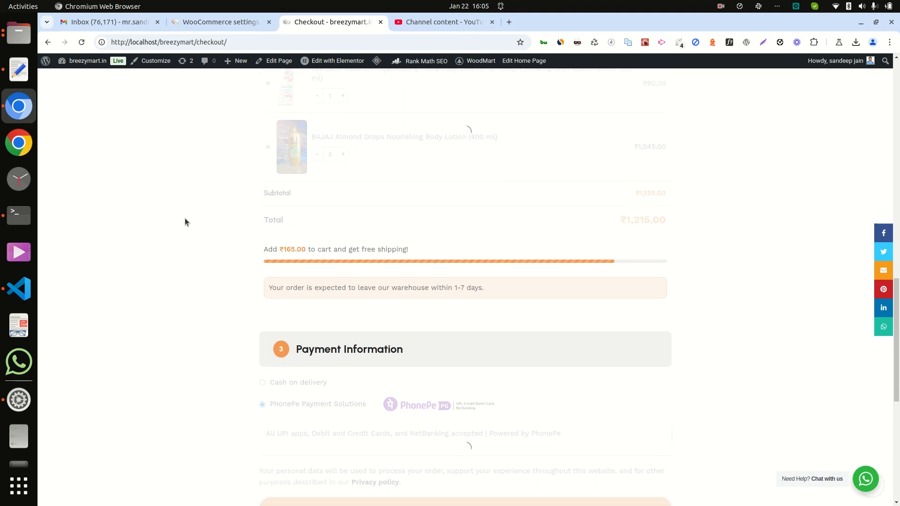
scroll(185, 218, "up", 4)
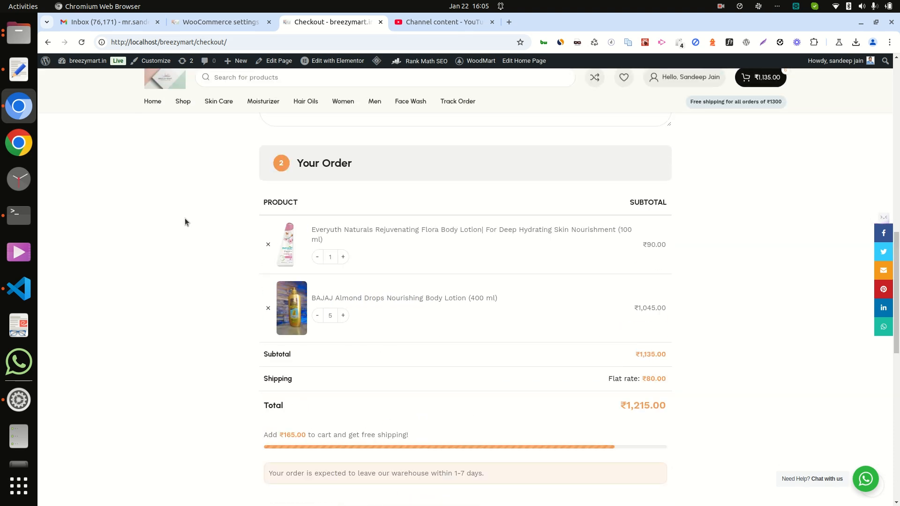
scroll(185, 218, "up", 6)
scroll(184, 218, "up", 2)
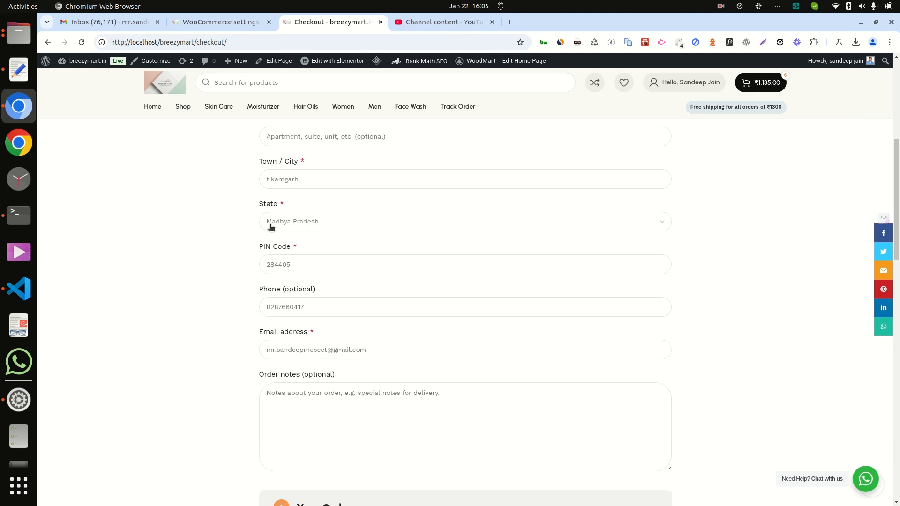
Step: Check the order's shipping charge for Madhya Pradesh, and set the billing state to Uttar Pradesh to compare the flat rate
scroll(189, 303, "down", 10)
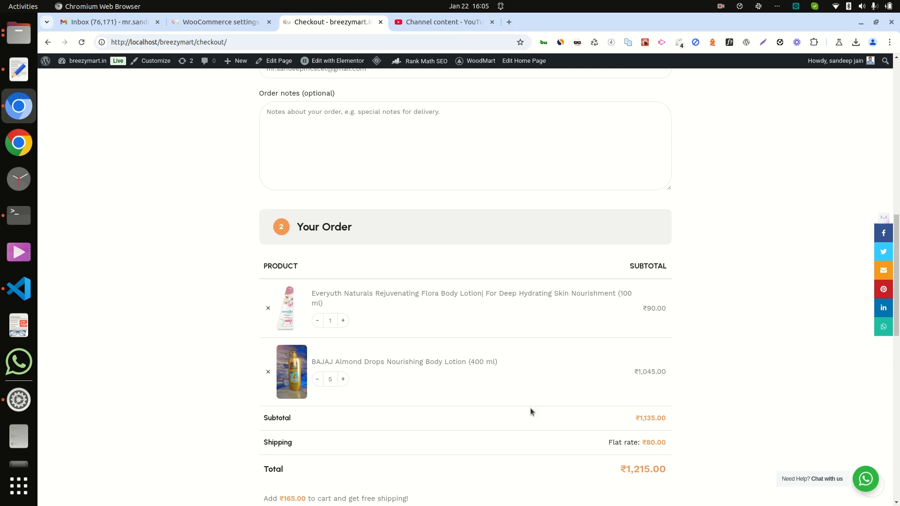
scroll(402, 339, "up", 14)
left_click(300, 339)
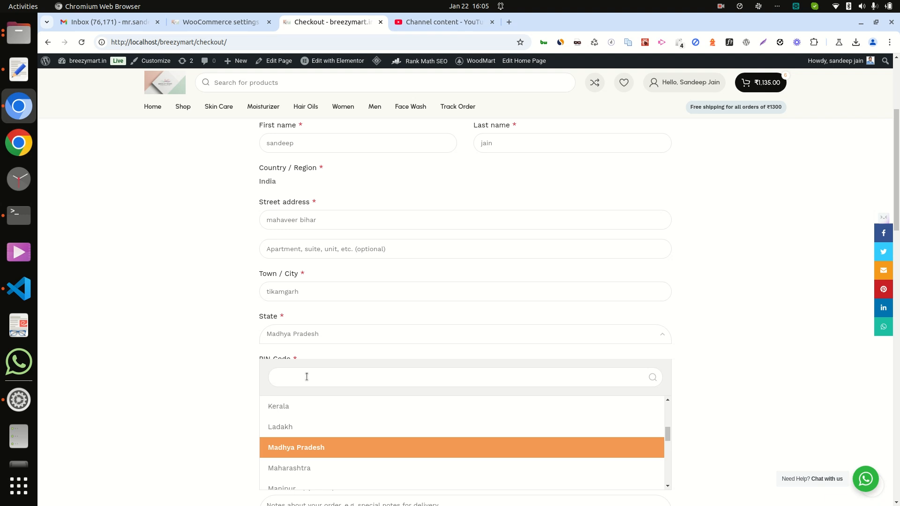
type("utt")
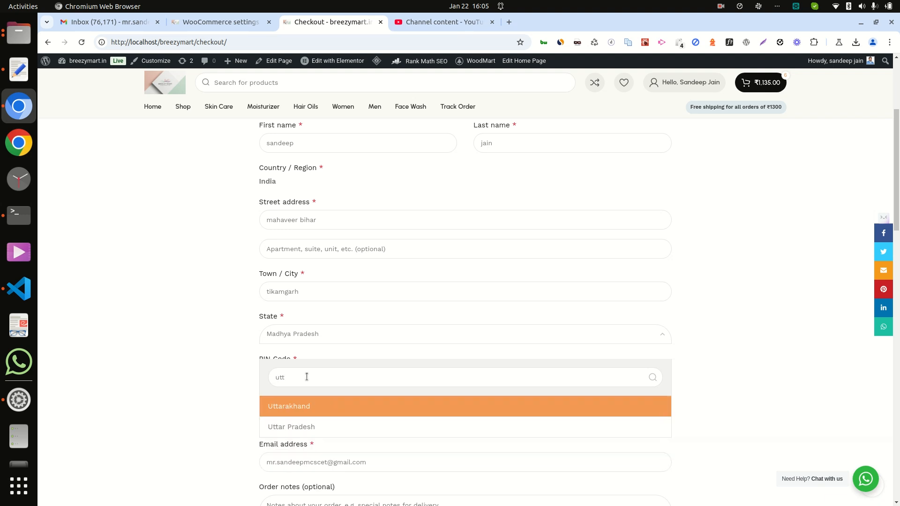
left_click(305, 428)
scroll(134, 399, "down", 8)
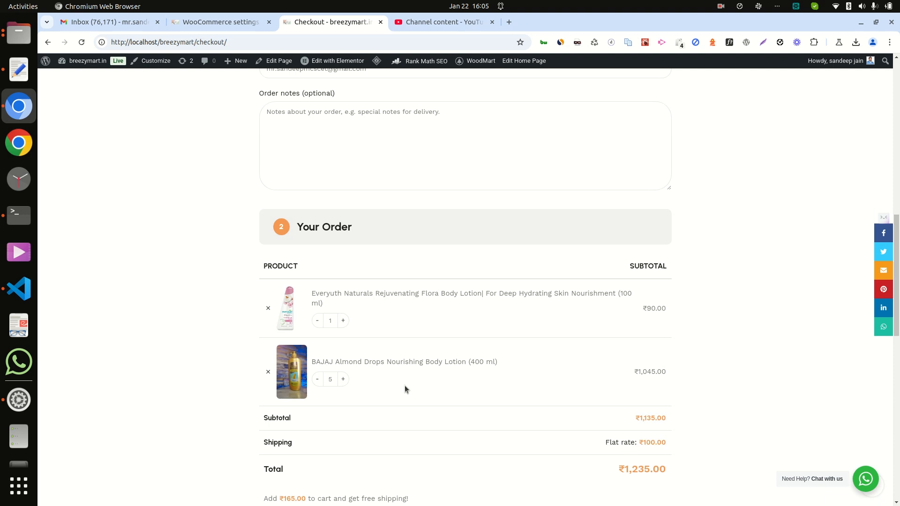
Step: Set the billing state to West Bengal and check the flat rate shipping charge in the order summary
scroll(404, 385, "up", 8)
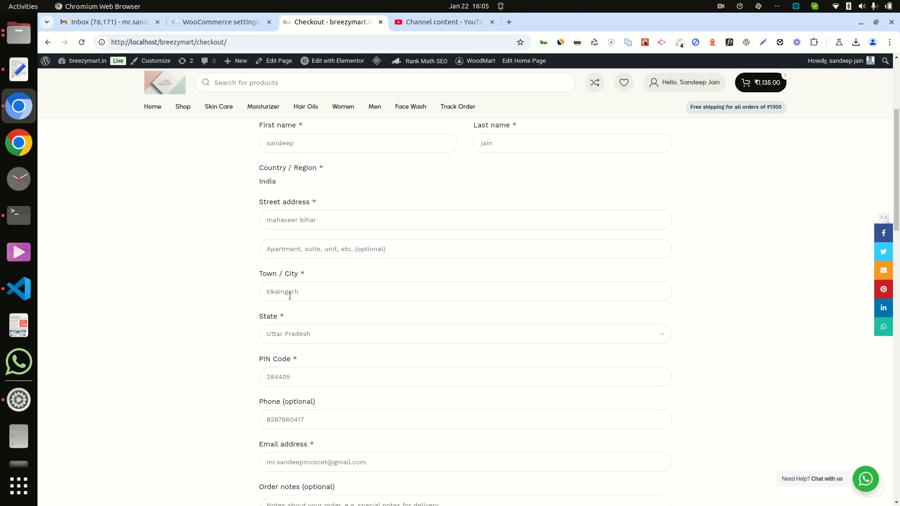
left_click(302, 336)
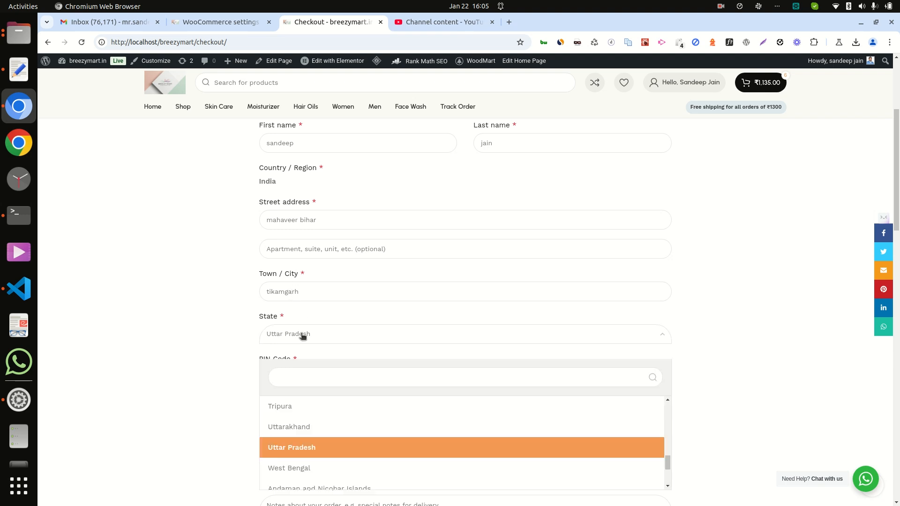
left_click(302, 468)
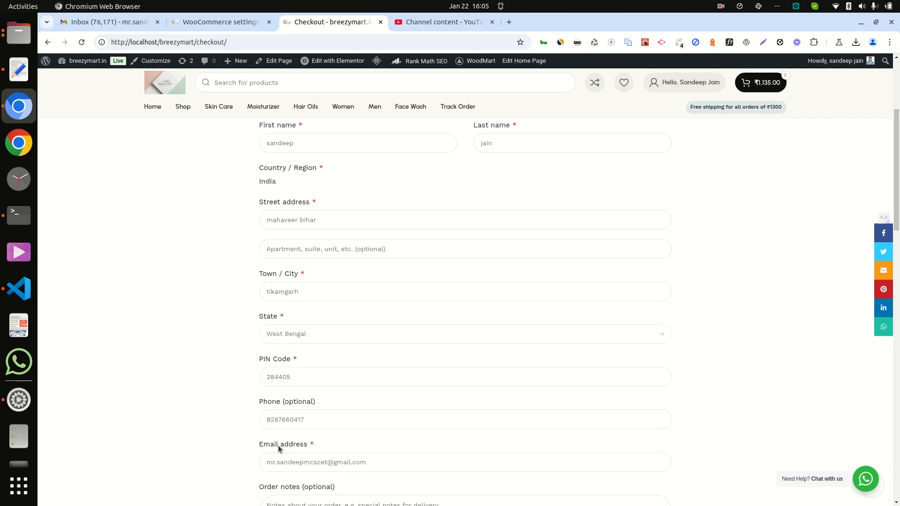
scroll(152, 409, "down", 10)
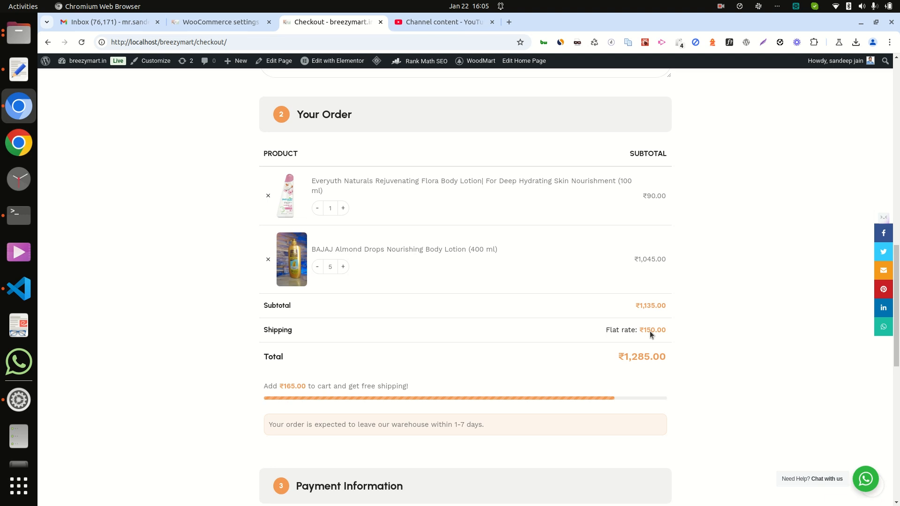
Step: Switch the billing state back to Uttar Pradesh and recheck the order's shipping charge
scroll(671, 332, "up", 10)
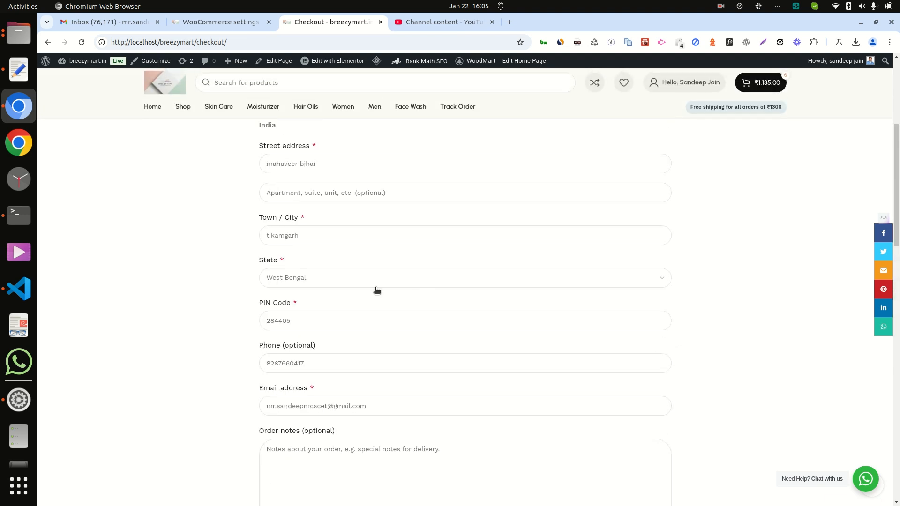
left_click(295, 279)
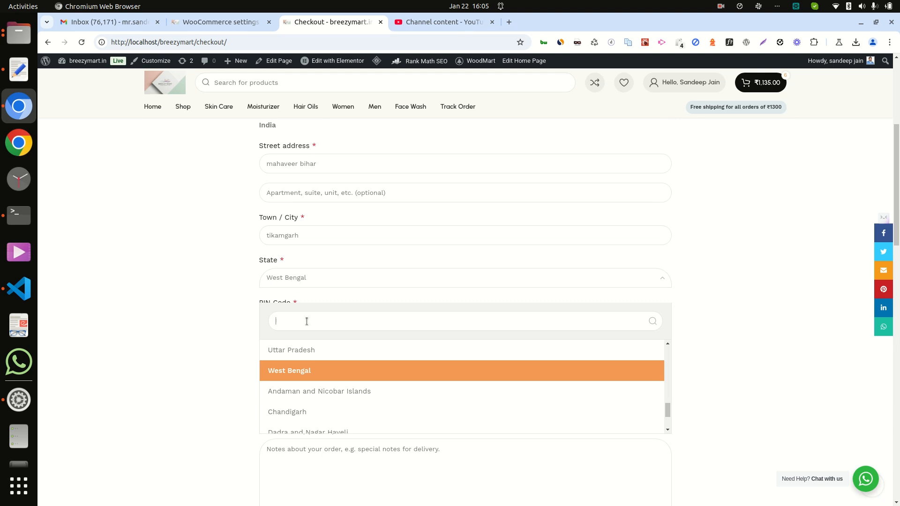
type("utt")
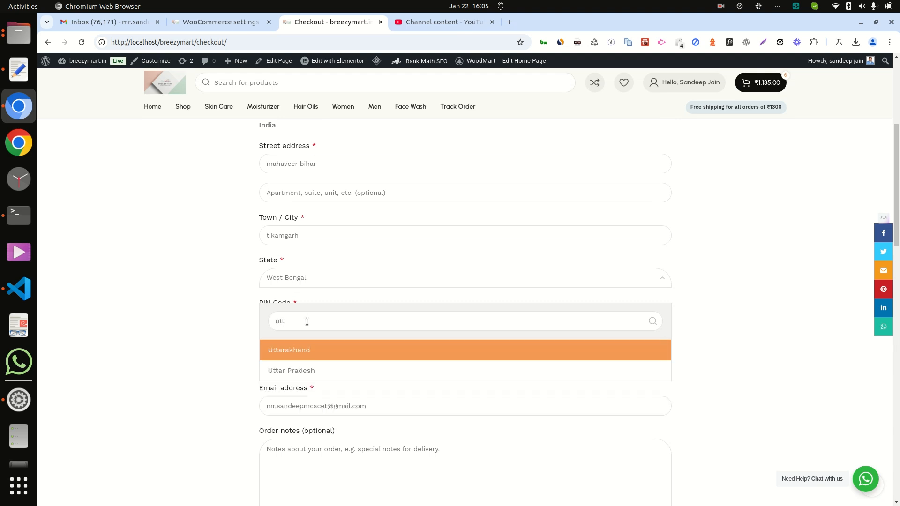
left_click(313, 369)
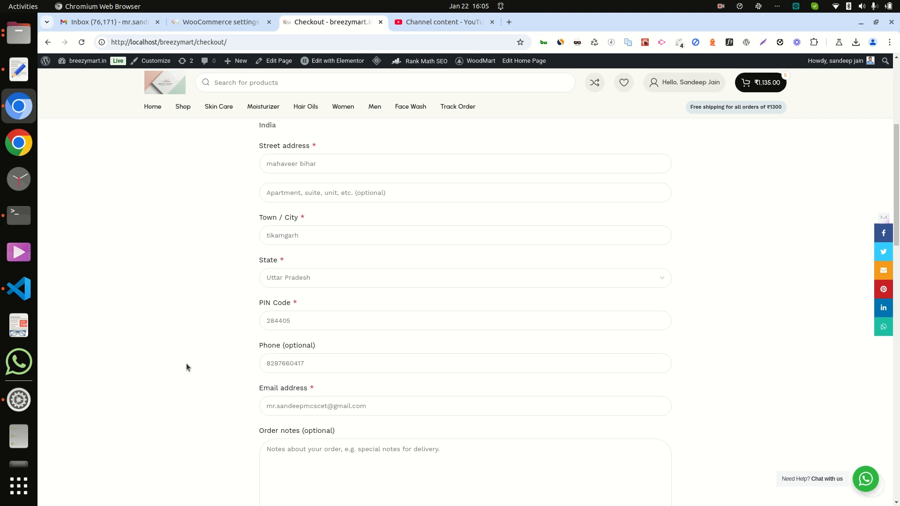
scroll(187, 365, "down", 6)
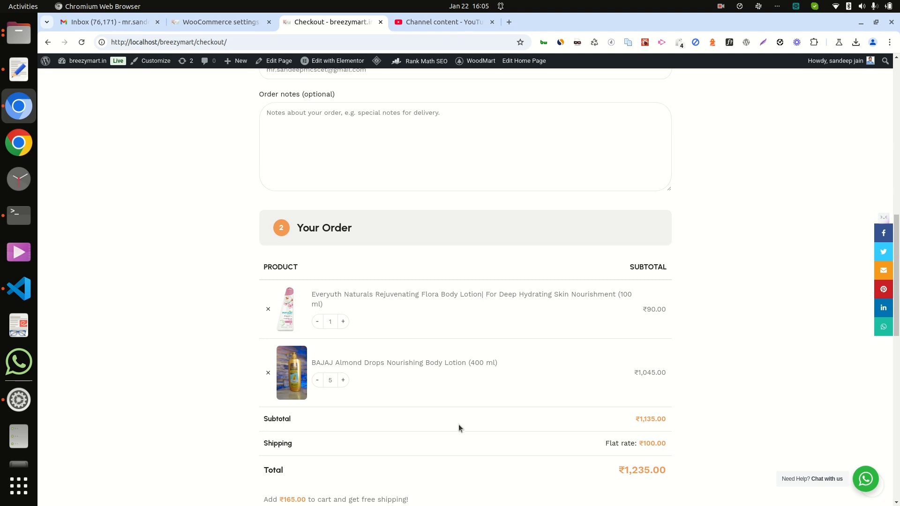
Step: Set the billing state to Delhi and check the order's flat rate shipping charge and total
scroll(458, 423, "up", 5)
left_click(301, 222)
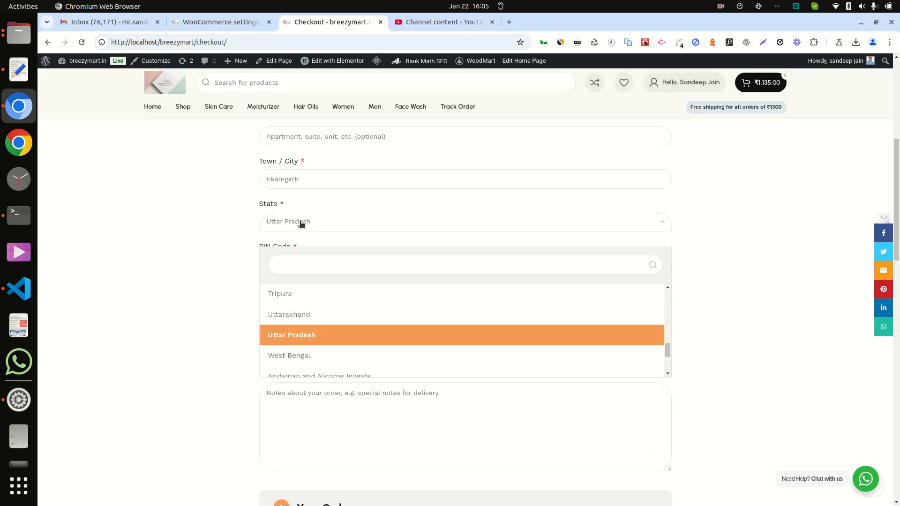
scroll(302, 310, "down", 2)
scroll(302, 328, "down", 1)
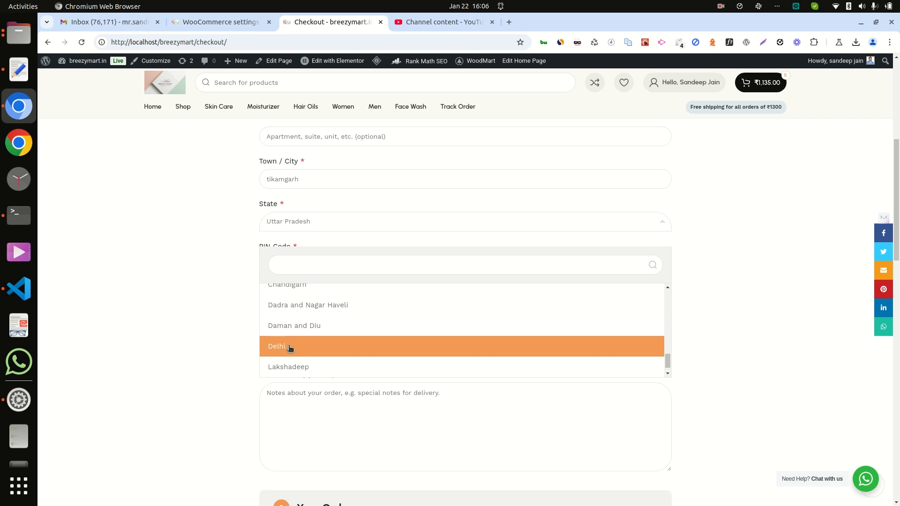
left_click(290, 347)
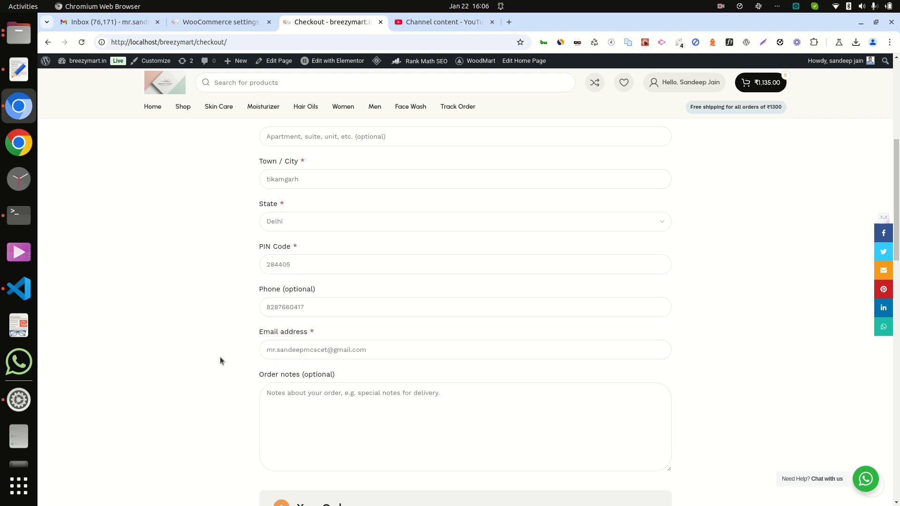
scroll(221, 360, "down", 7)
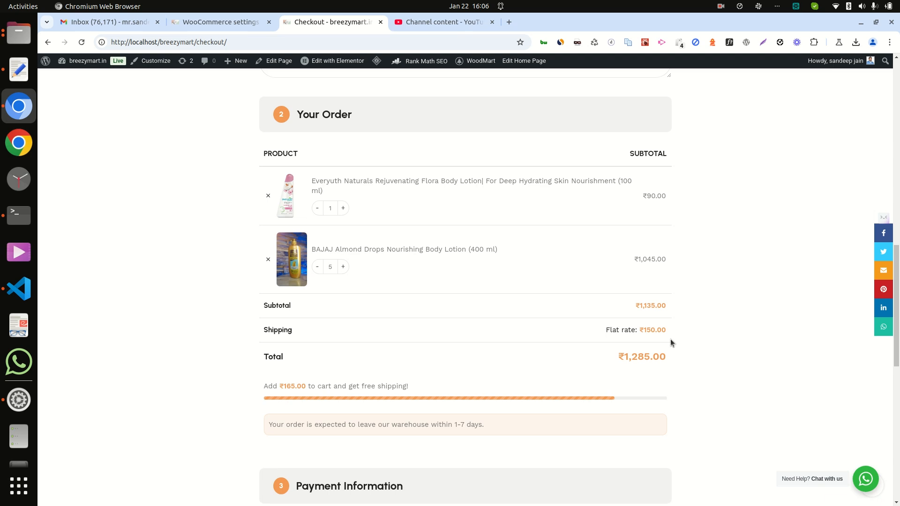
Step: Return to the WooCommerce cash on delivery settings and review the shipping methods it is enabled for
left_click(235, 22)
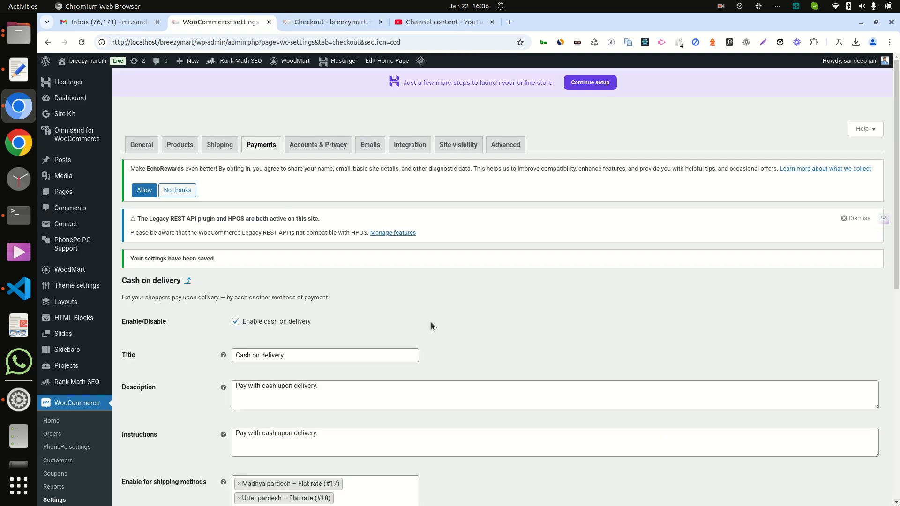
scroll(465, 324, "down", 5)
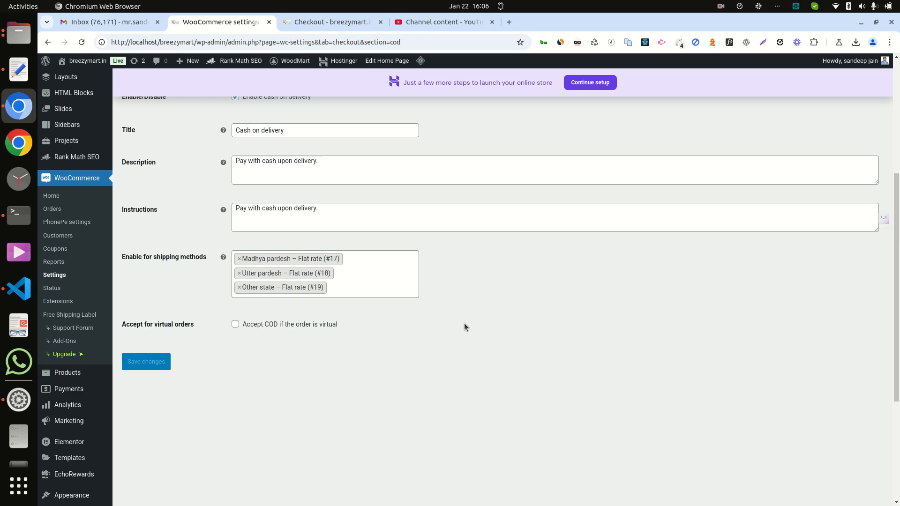
scroll(465, 327, "up", 4)
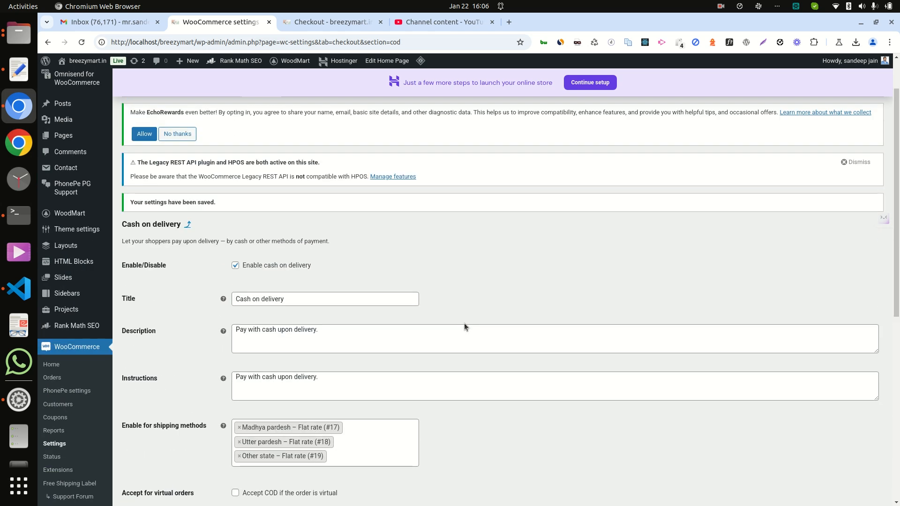